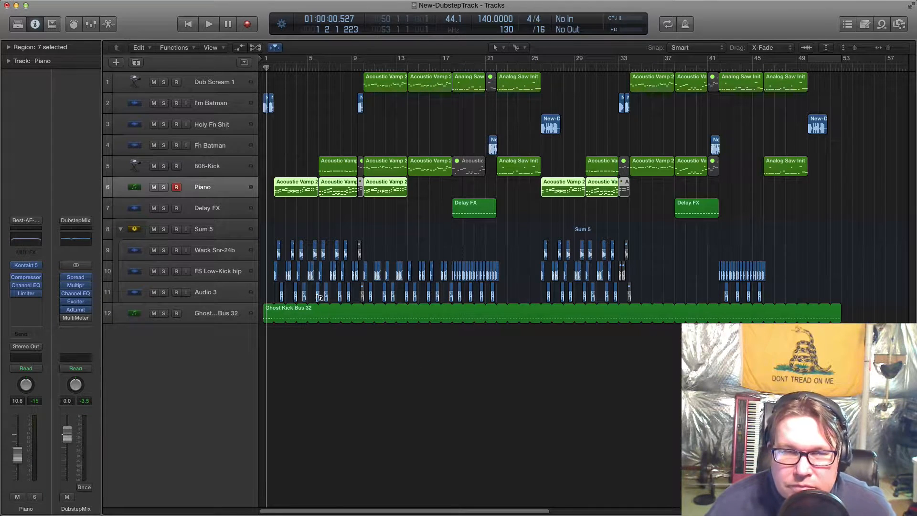
left_click(248, 287)
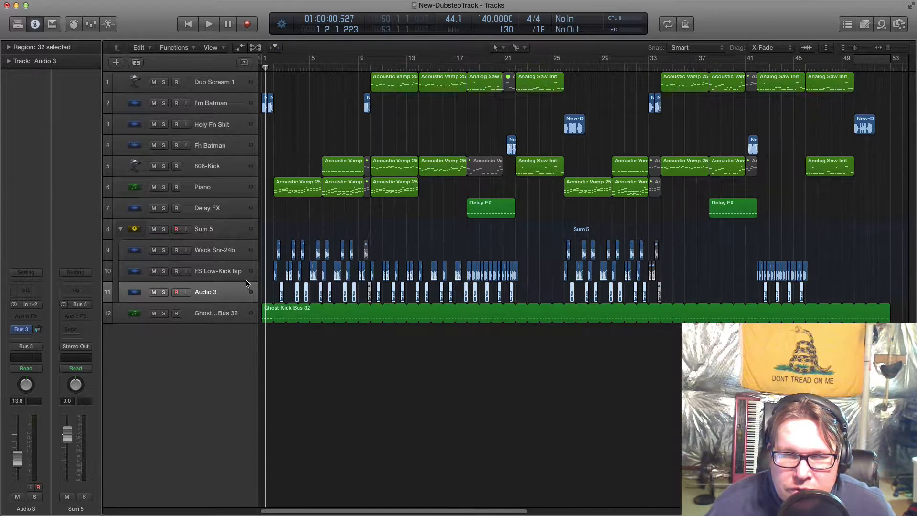
left_click(229, 254)
scroll(246, 254, "up", 3)
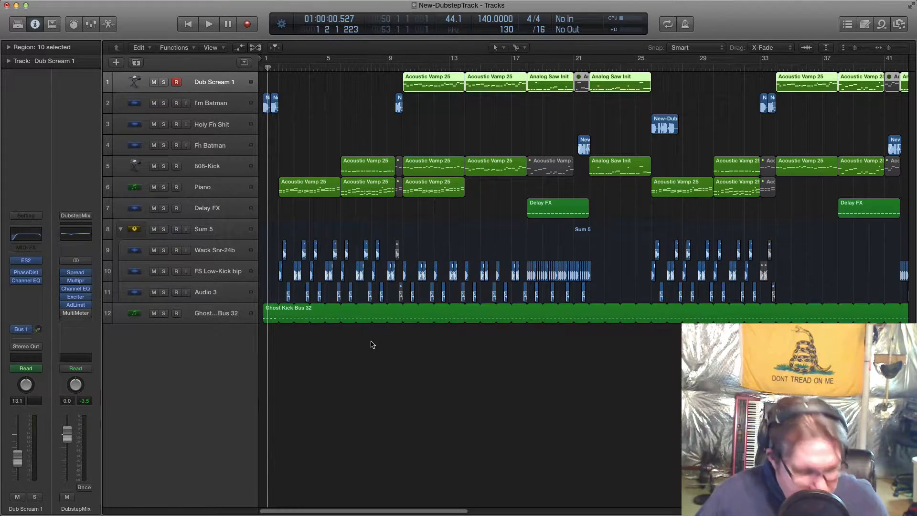
key("super+Left")
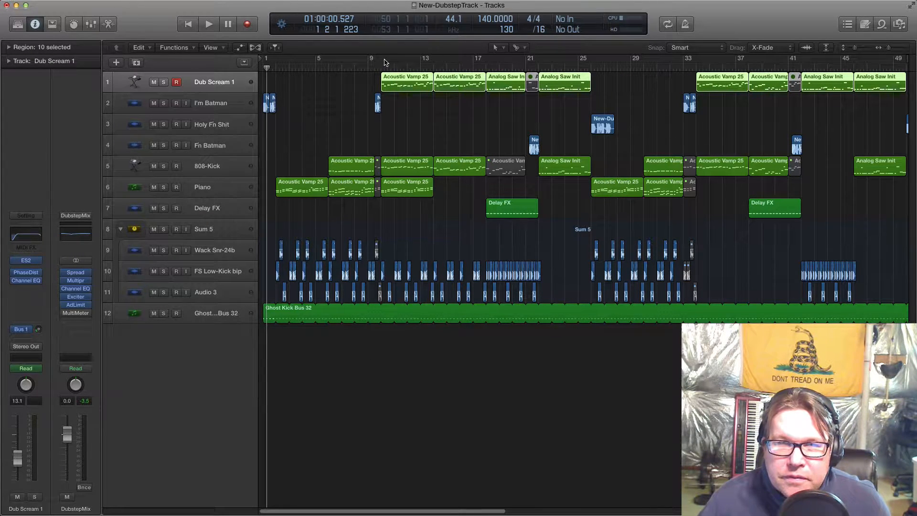
Set the cycle range to bars 10 through 13 and show all automation lanes of the Dub Scream 1 track
left_click_drag(382, 60, 433, 60)
key("a")
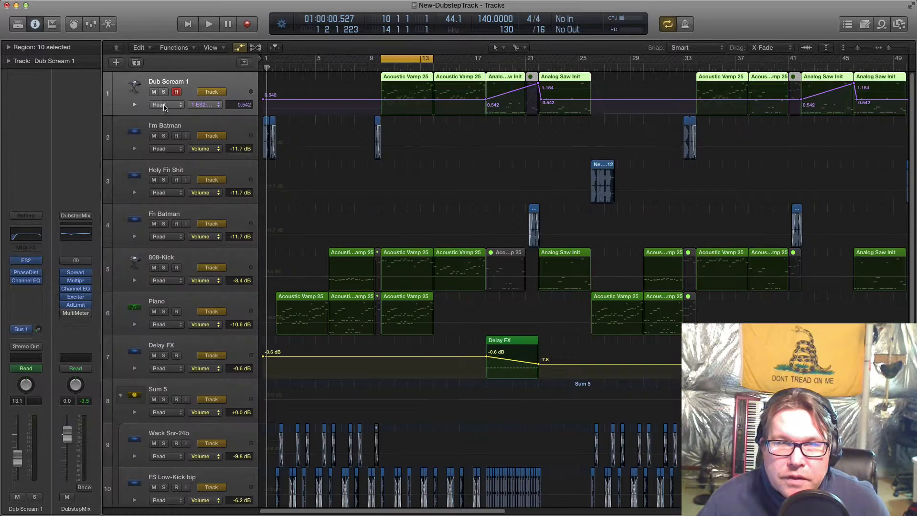
left_click(134, 105)
key("super+Right")
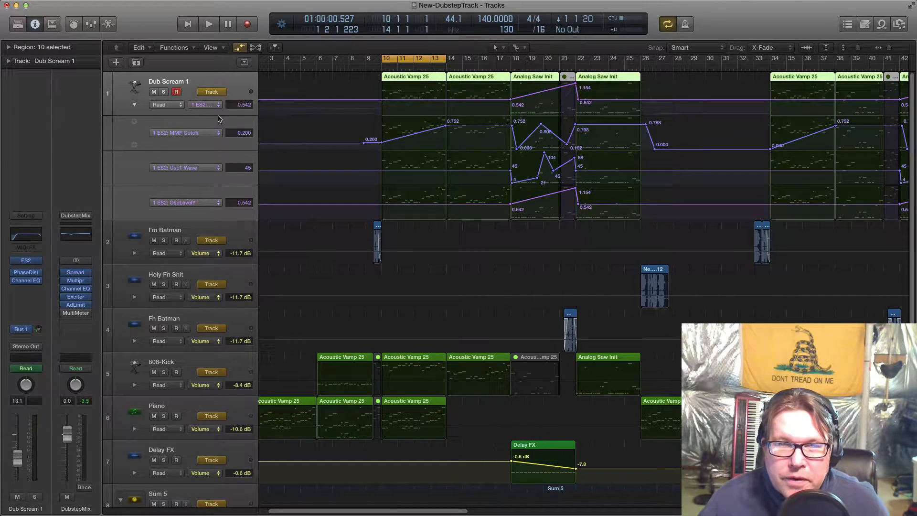
Solo Dub Scream 1 and listen to it from bar 10, turning cycling off during playback
left_click(163, 92)
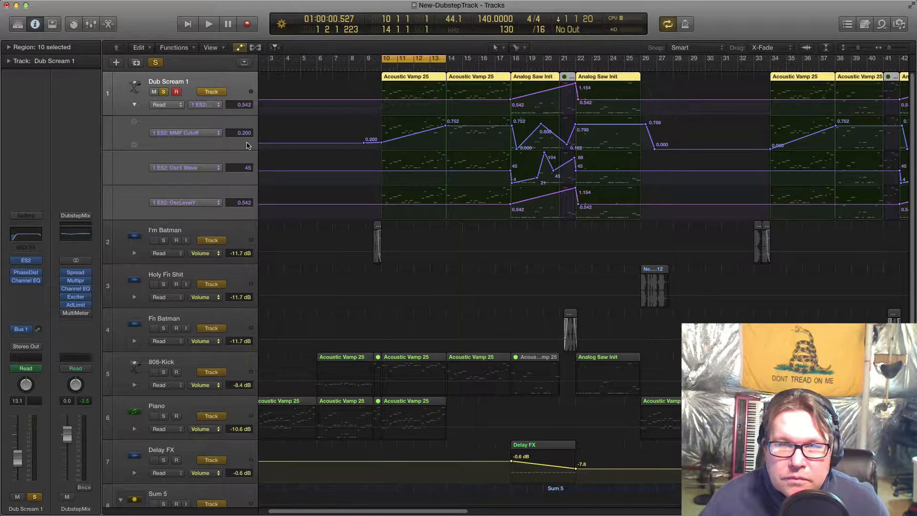
key("space")
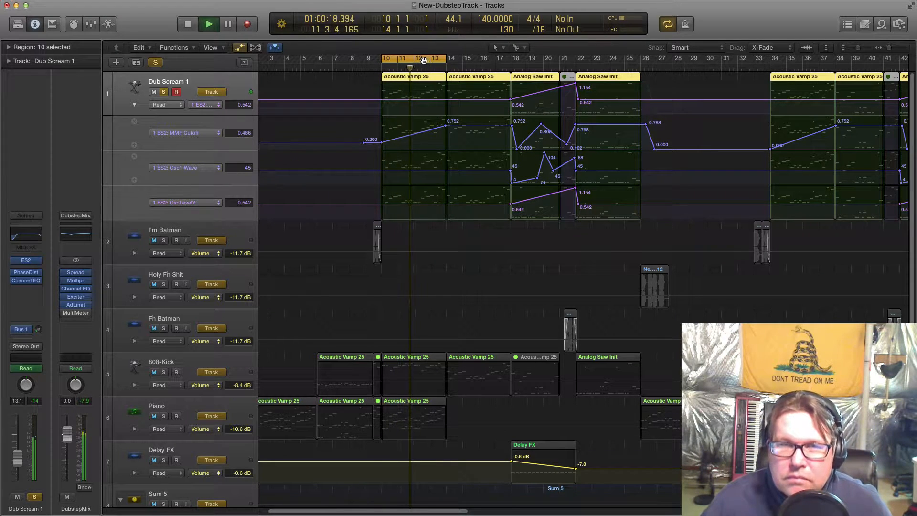
key("c")
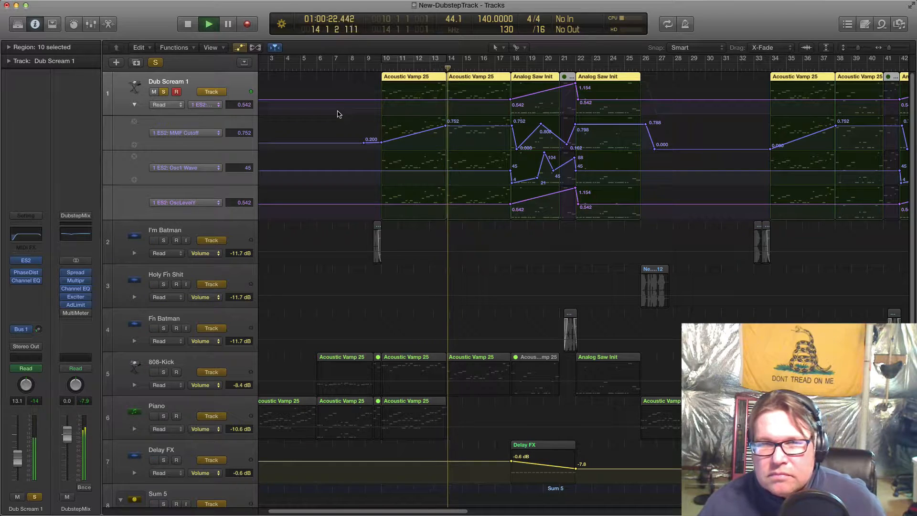
key("space")
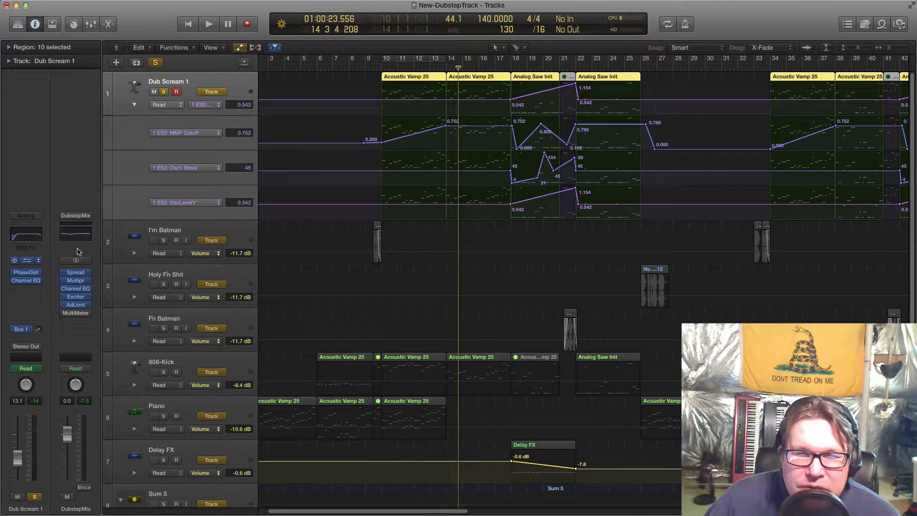
Show the ES2 plug-in window of Dub Scream 1 and move it clear of the track's automation lanes
key("v")
left_click_drag(286, 83, 371, 86)
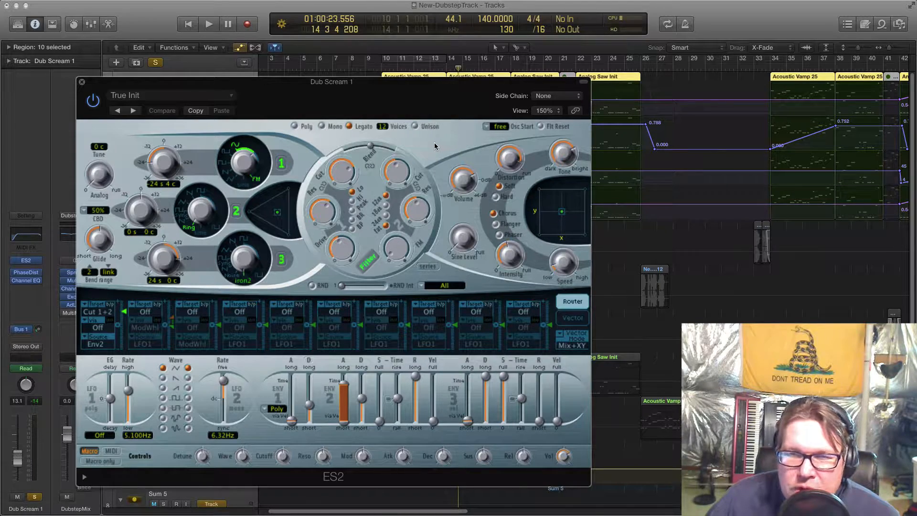
left_click_drag(455, 93, 560, 143)
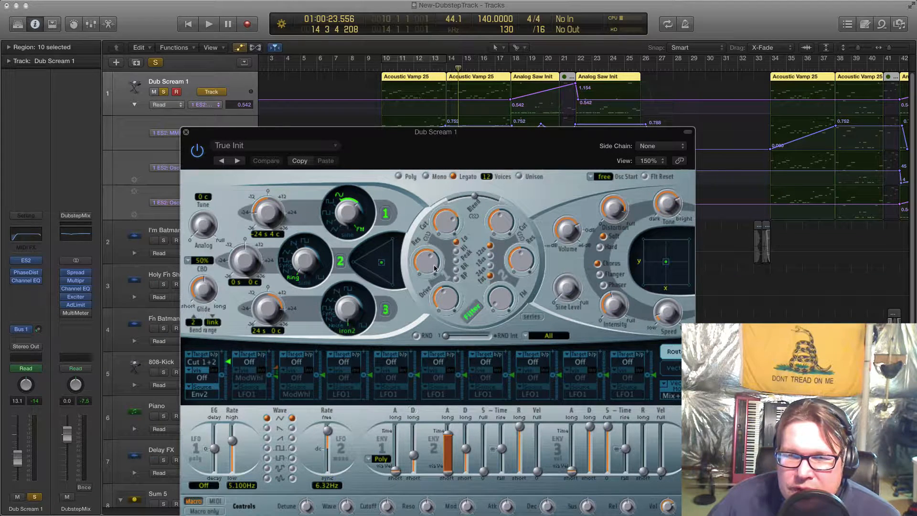
left_click_drag(471, 143, 602, 160)
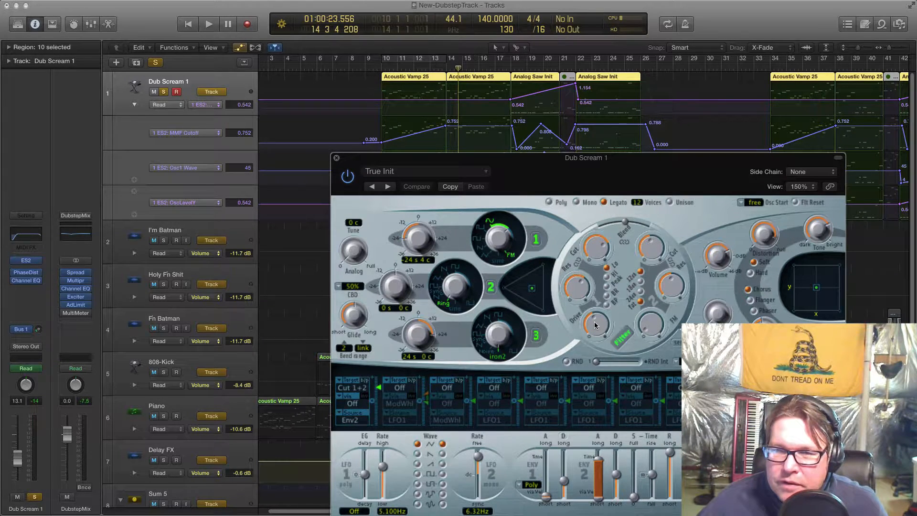
left_click_drag(516, 161, 557, 212)
Add two automation lanes under Dub Scream 1, showing PhaseDist Mix and Volume
left_click(160, 192)
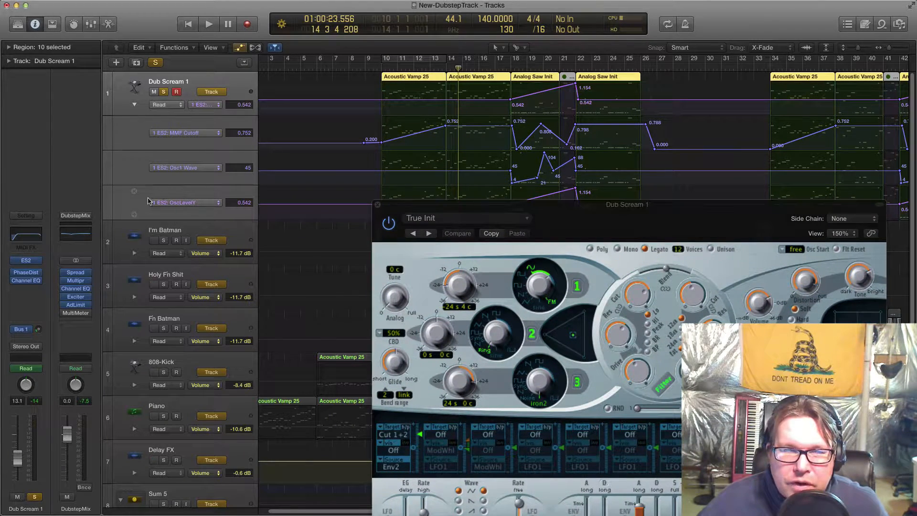
left_click(134, 215)
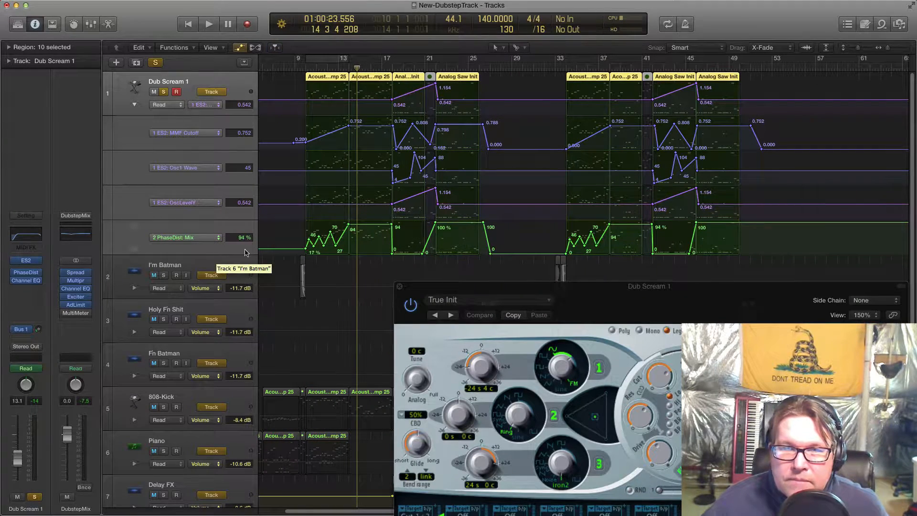
left_click_drag(199, 231, 206, 221)
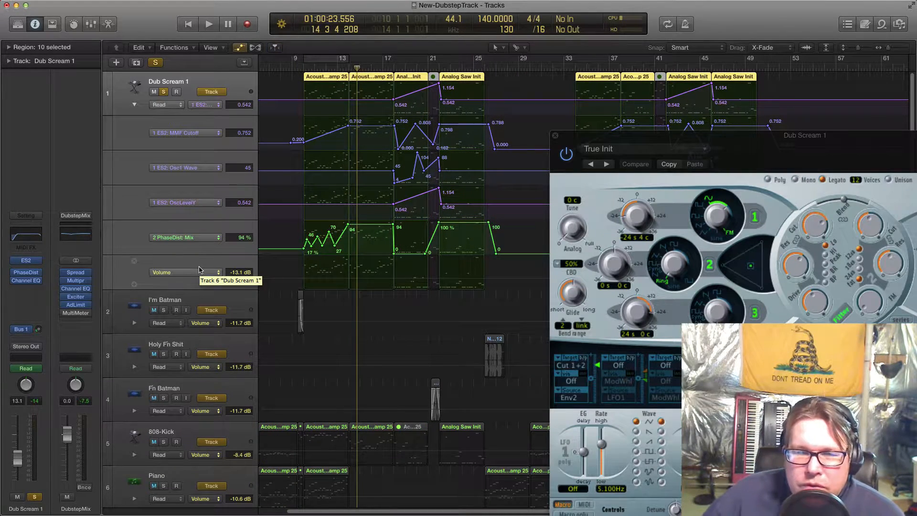
Set Dub Scream 1 to Touch automation and record movements of the ES2 filter Drive knob while cycling bars 10 through 13
left_click(34, 368)
left_click(34, 375)
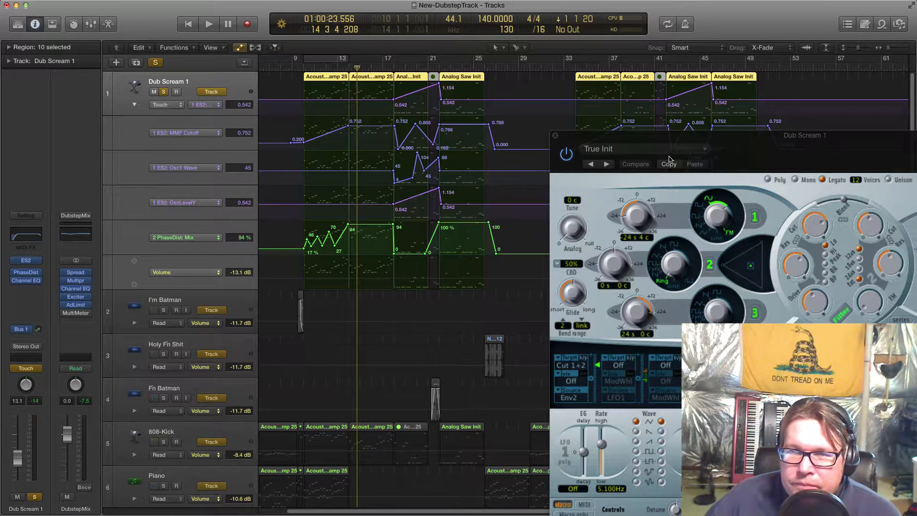
left_click_drag(306, 60, 347, 61)
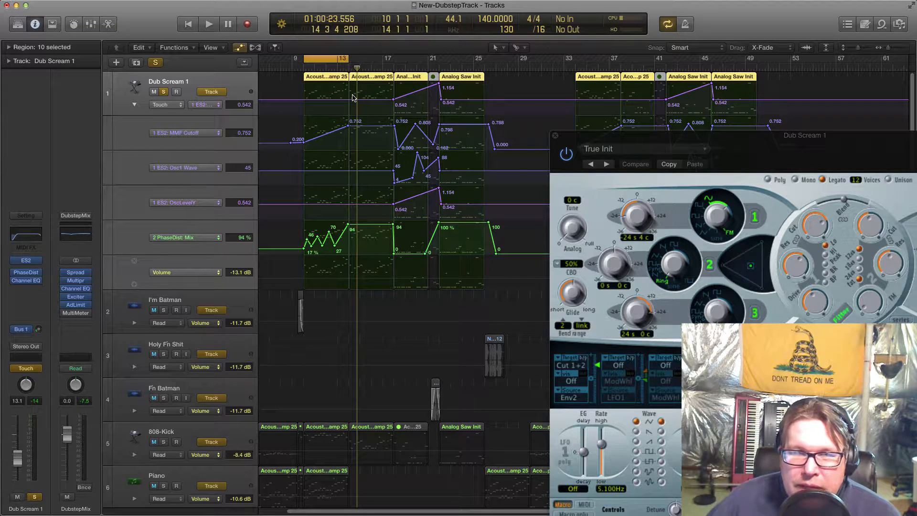
key("space")
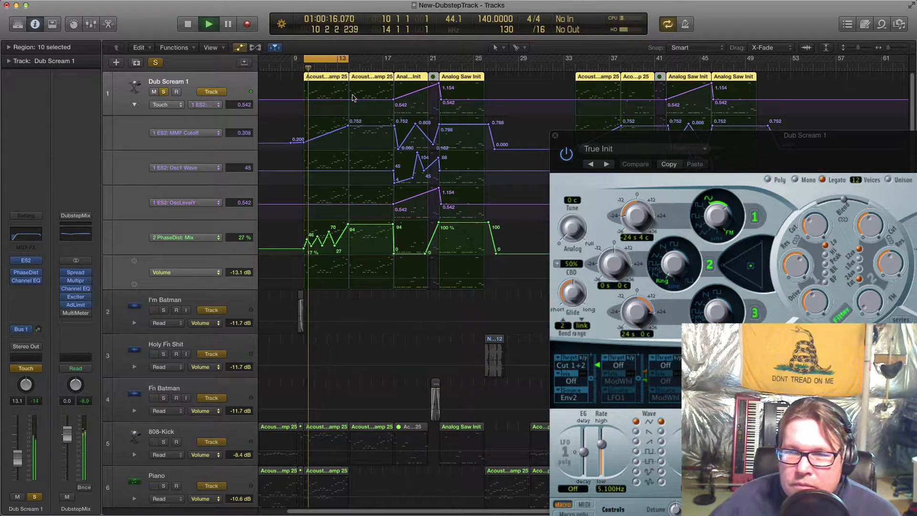
left_click_drag(817, 300, 830, 279)
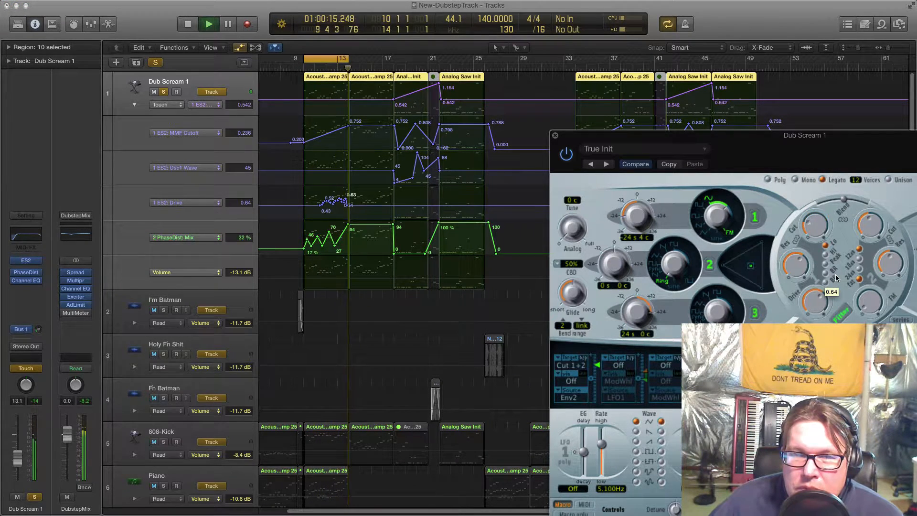
key("space")
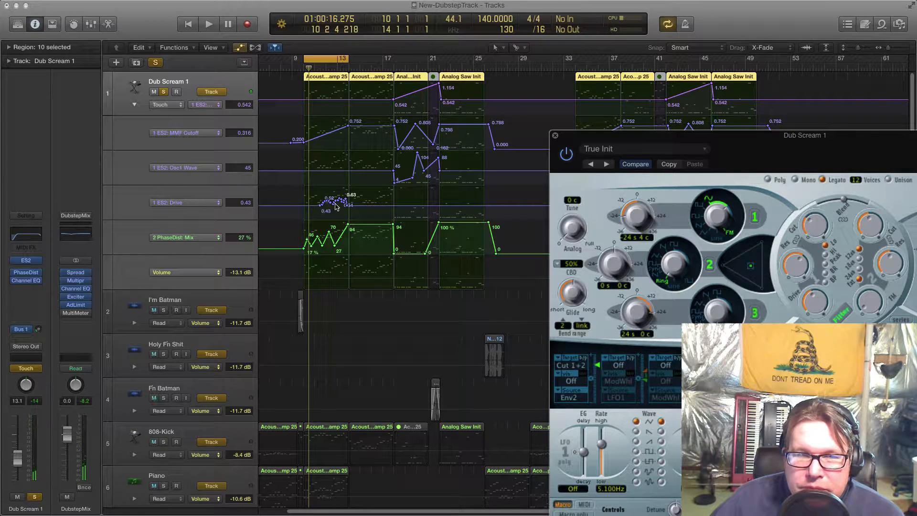
Return Dub Scream 1 to Read automation and delete all recorded points in the ES2 Drive lane
left_click_drag(290, 193, 375, 213)
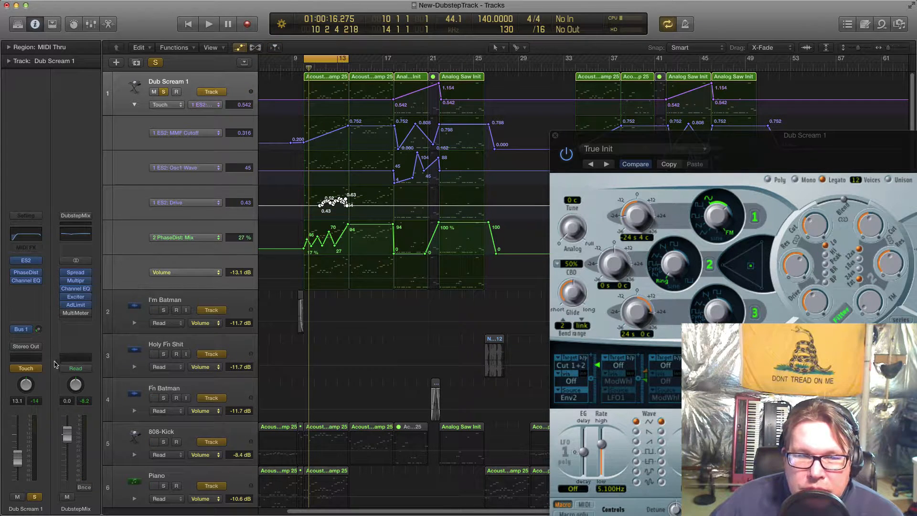
left_click(26, 368)
left_click(38, 360)
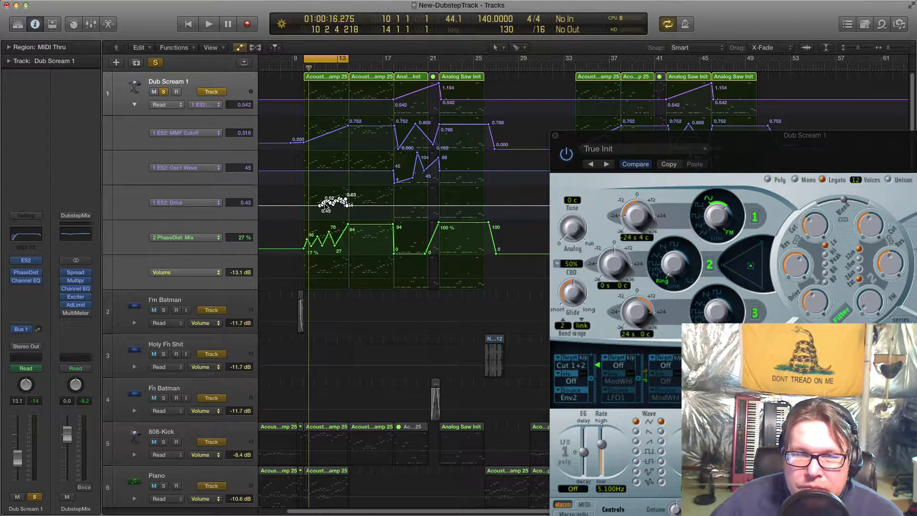
left_click_drag(303, 193, 372, 212)
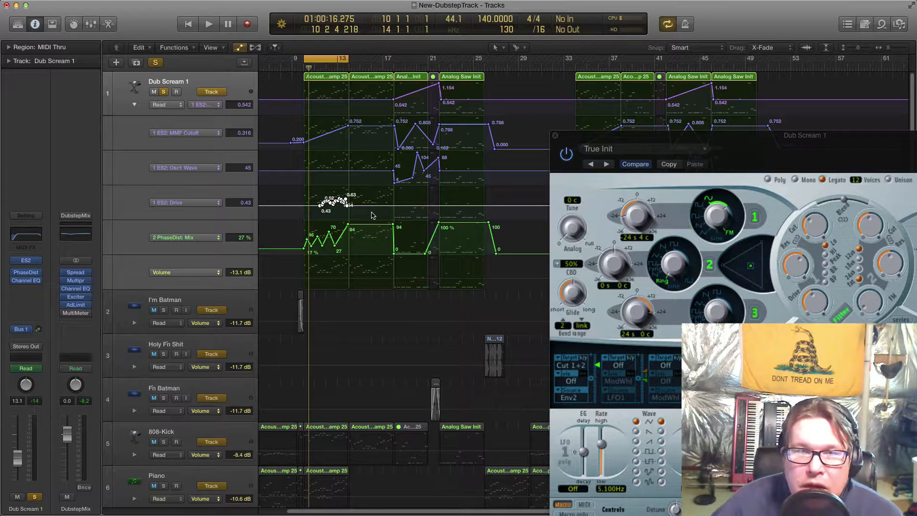
key("Delete")
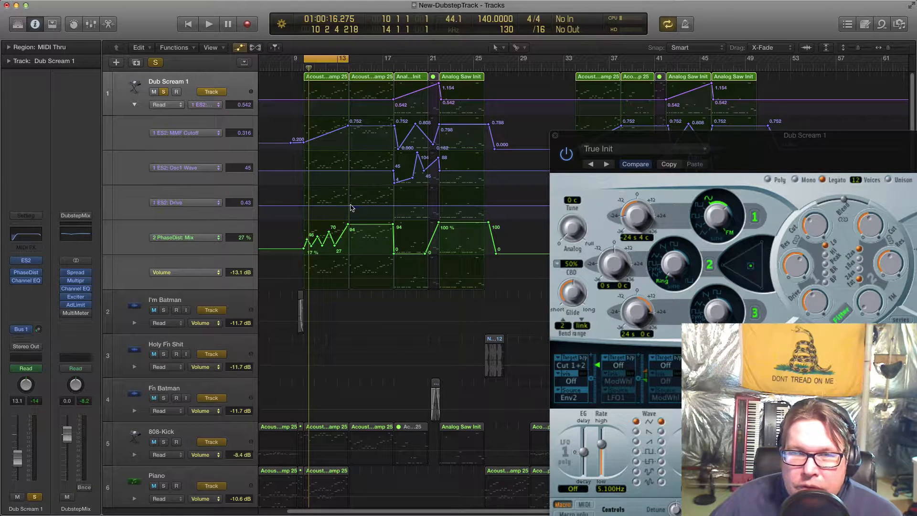
Draw a Drive automation ramp from bar 10 up to about 0.85 at bar 14, dropping back to 0.43, and audition it
left_click(348, 206)
left_click(306, 206)
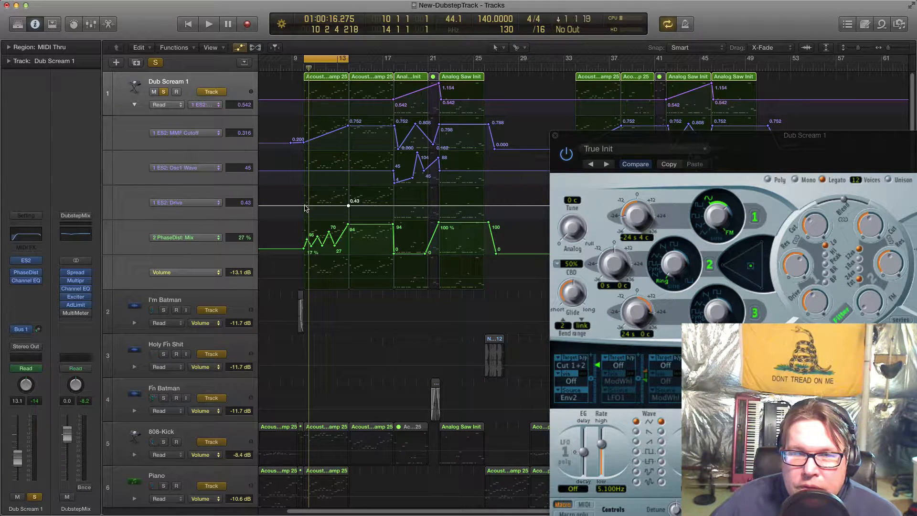
left_click(353, 206)
left_click(348, 206)
left_click_drag(348, 207, 302, 214)
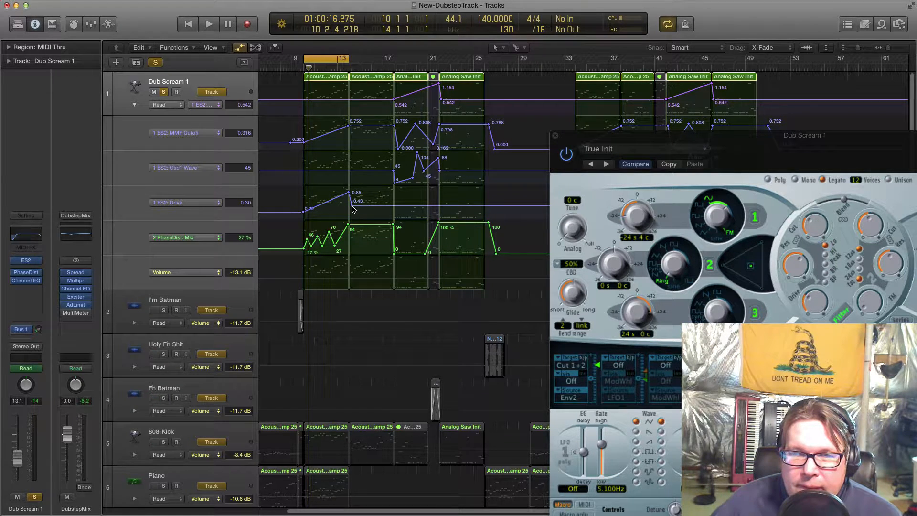
left_click(351, 205)
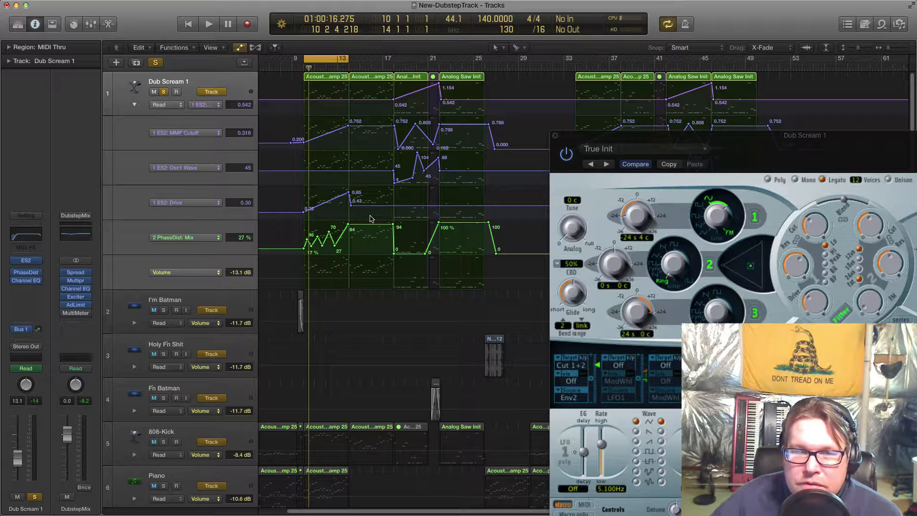
key("space")
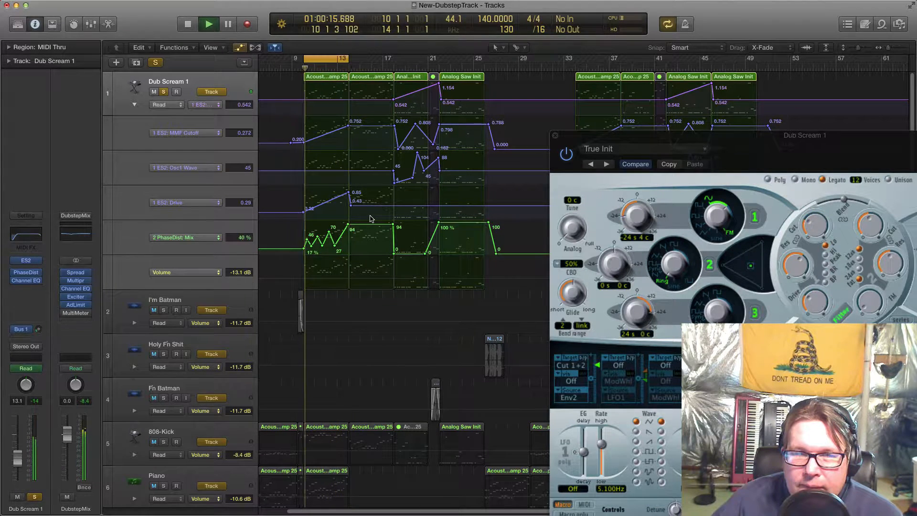
key("space")
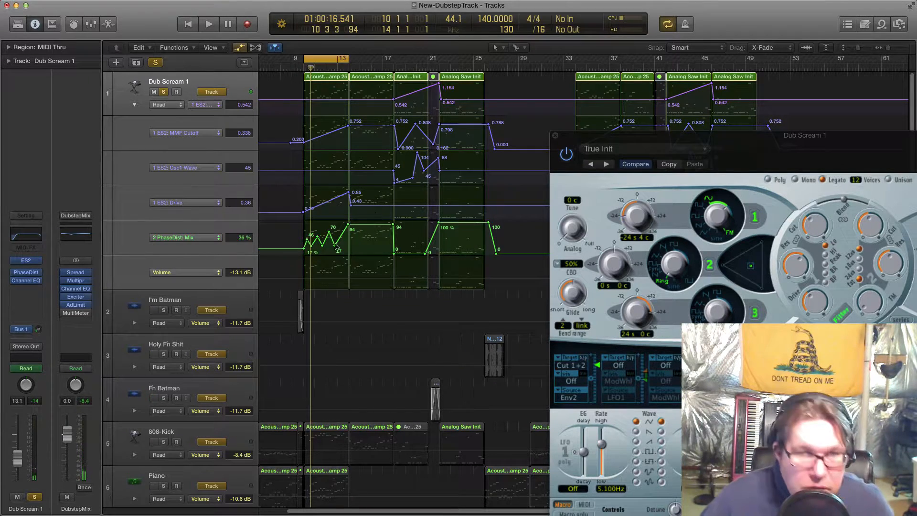
Reposition the ES2 window over the arrangement to examine its oscillator, filter, router and LFO controls
left_click_drag(723, 136, 591, 81)
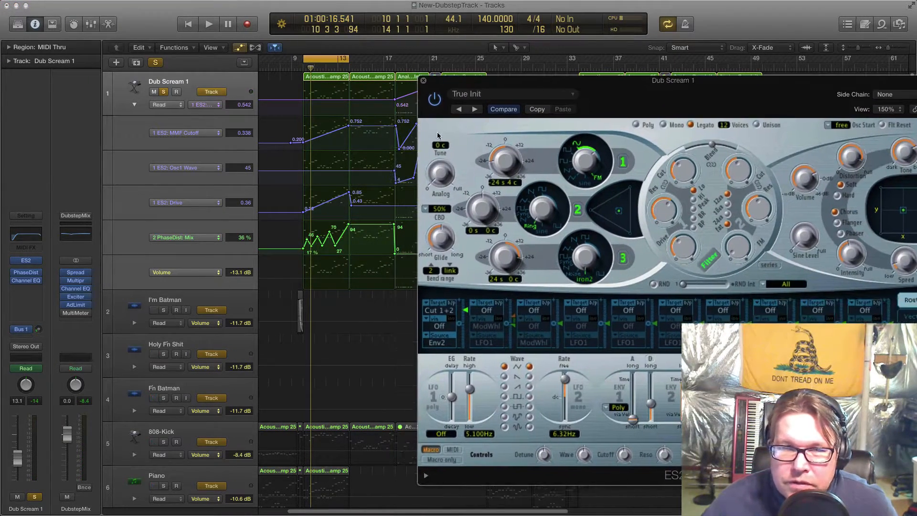
left_click(39, 369)
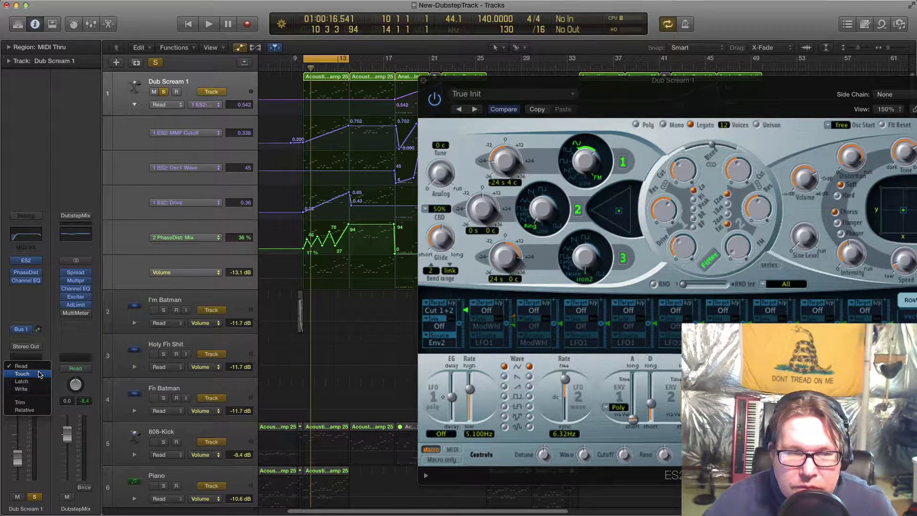
left_click(47, 318)
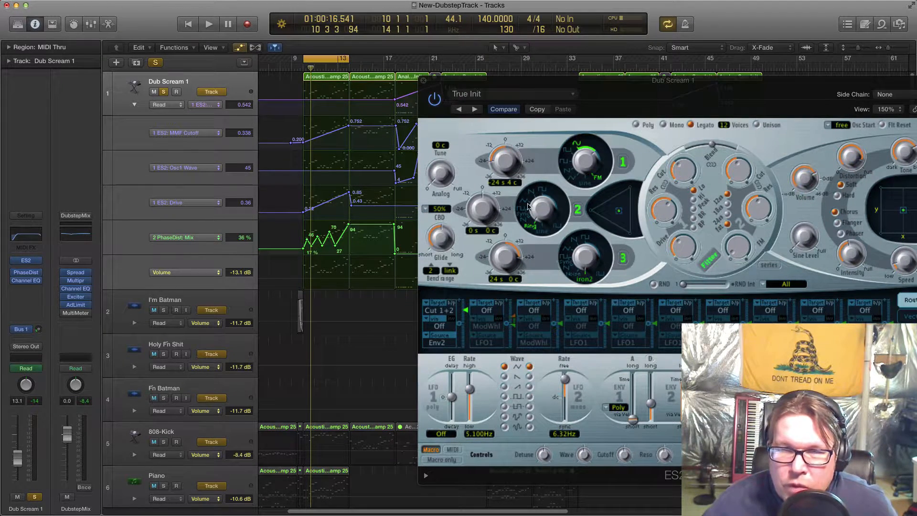
left_click_drag(563, 90, 470, 98)
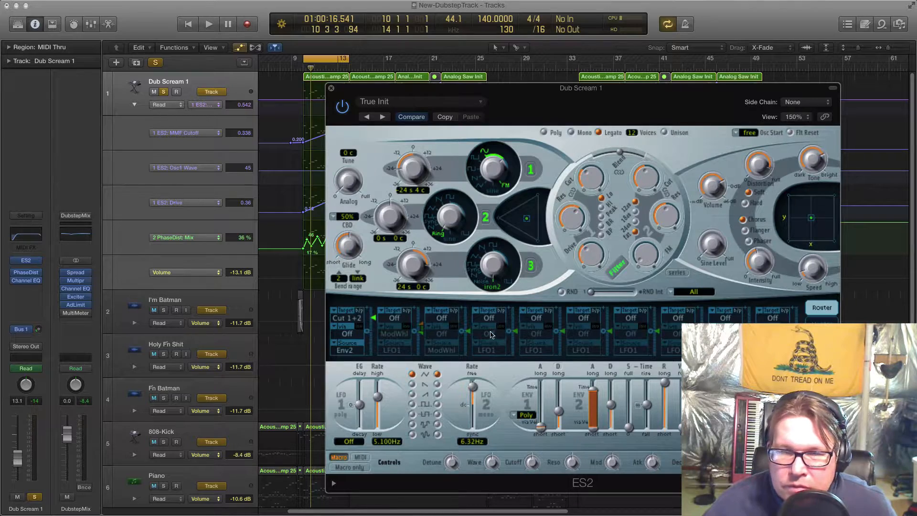
left_click_drag(428, 85, 499, 85)
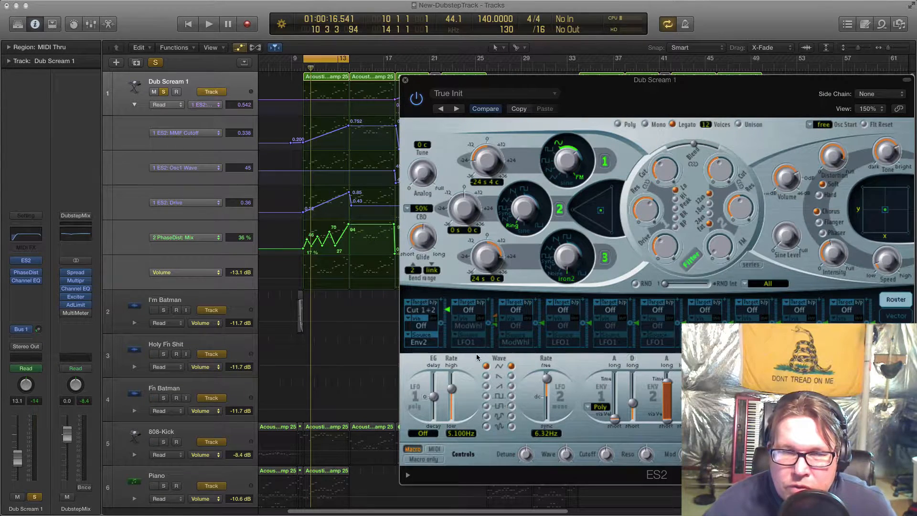
left_click_drag(475, 82, 399, 82)
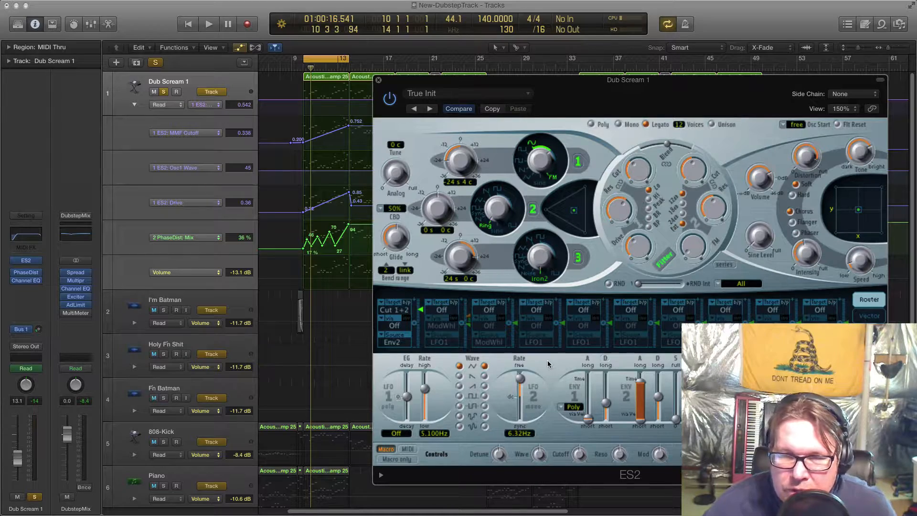
Move the ES2 window aside and close it to uncover the Dub Scream 1 automation lanes
left_click_drag(474, 82, 480, 103)
left_click_drag(411, 102, 390, 95)
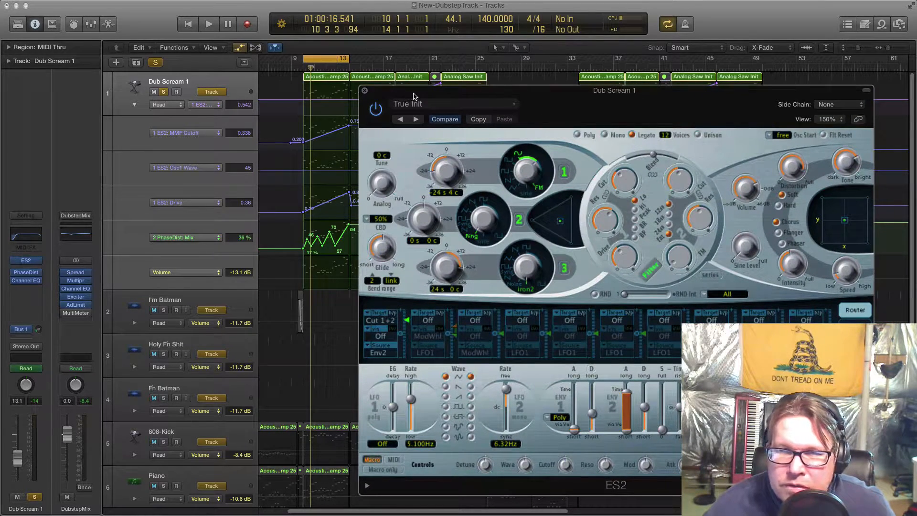
left_click(364, 90)
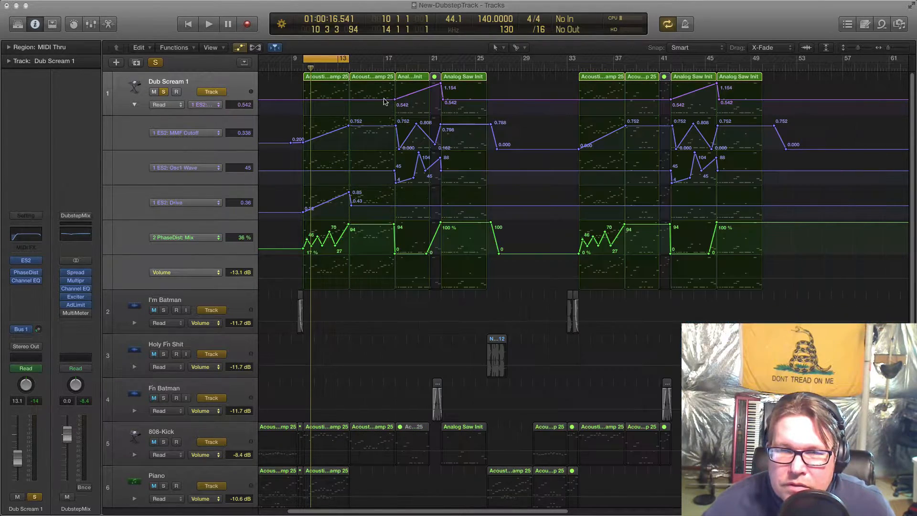
Copy the ES2 Drive automation ramp from bars 10–14 to the second Dub Scream 1 section starting at bar 34
scroll(261, 274, "up", 1)
scroll(356, 235, "up", 3)
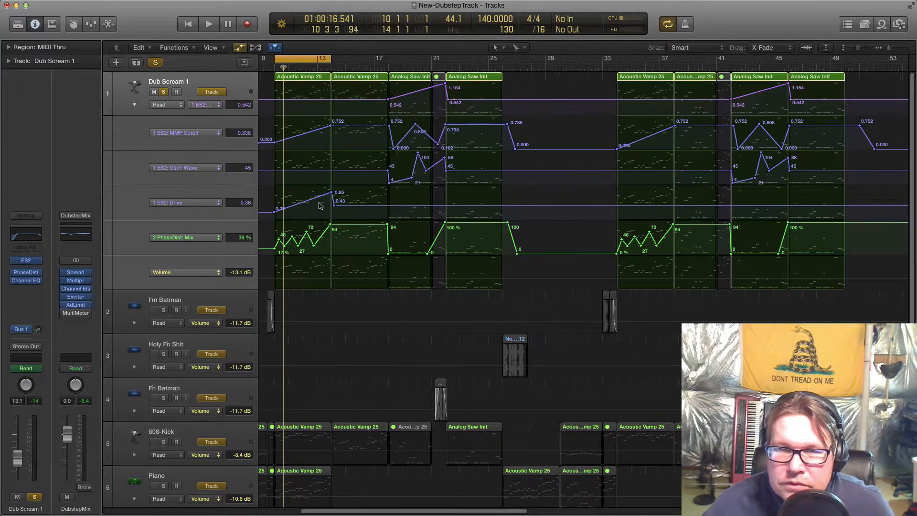
scroll(351, 223, "left", 2)
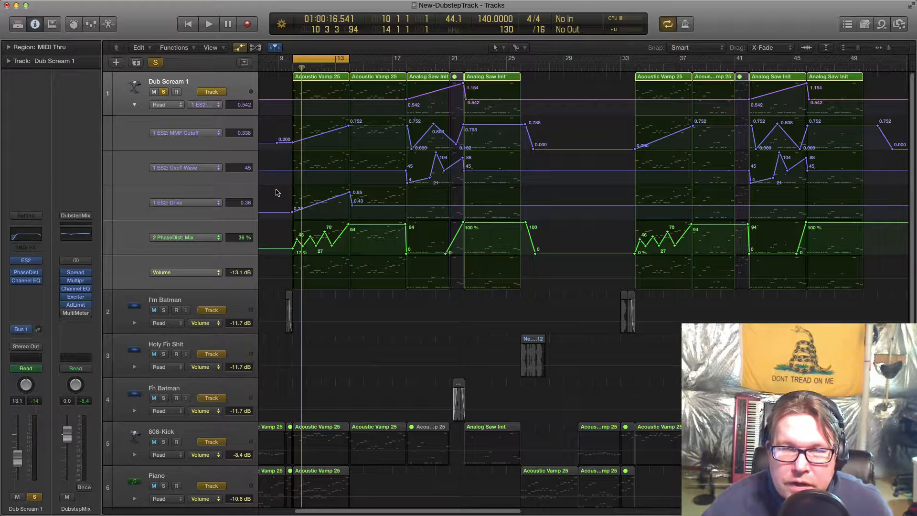
left_click_drag(275, 192, 383, 218)
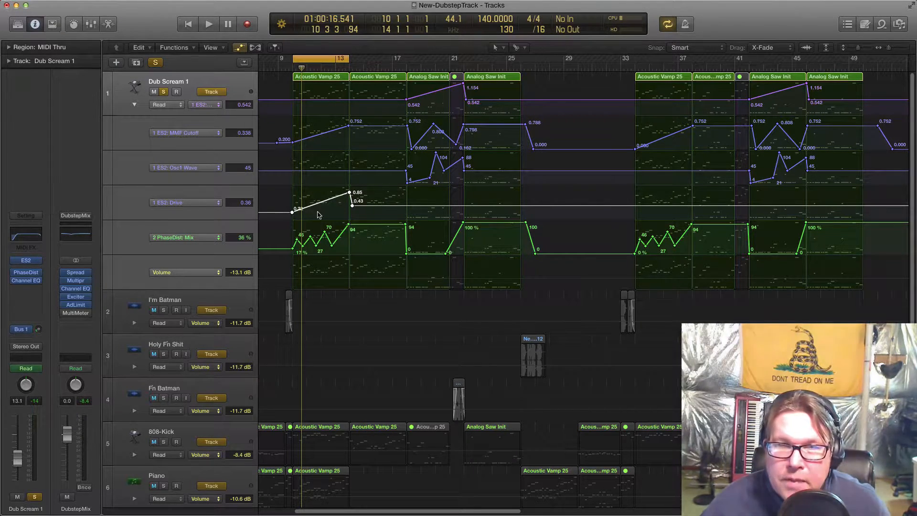
key("super+Left")
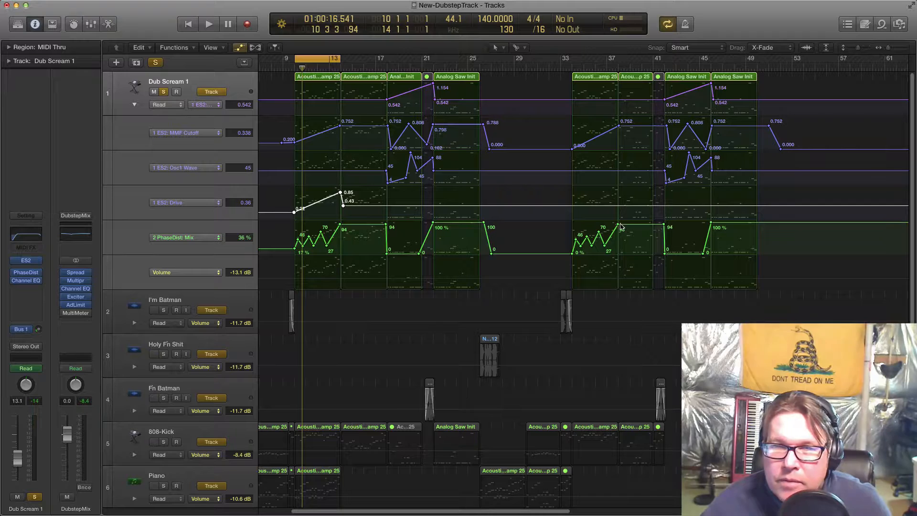
left_click(573, 69)
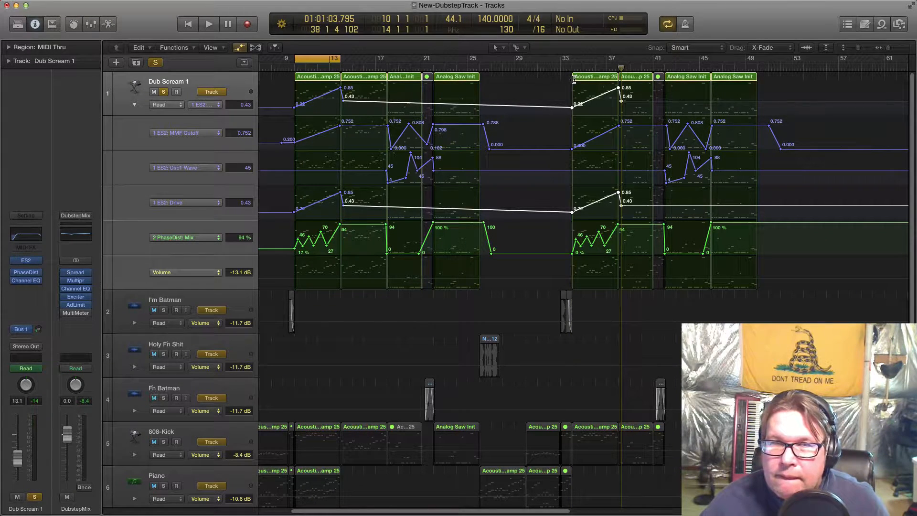
Show Volume in Dub Scream 1's main automation lane and replace the duplicate Volume lane with ES2 OscLevelY
left_click(205, 104)
mouse_move(223, 21)
left_click(292, 21)
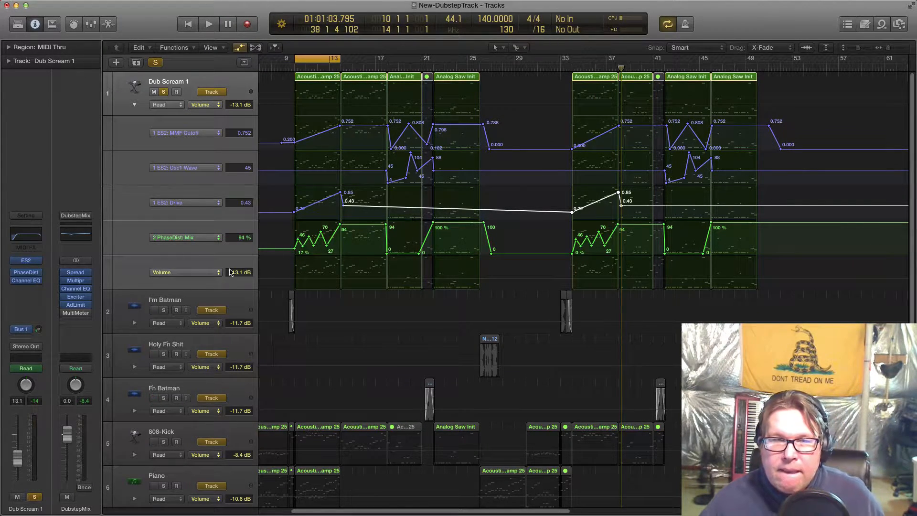
left_click(134, 262)
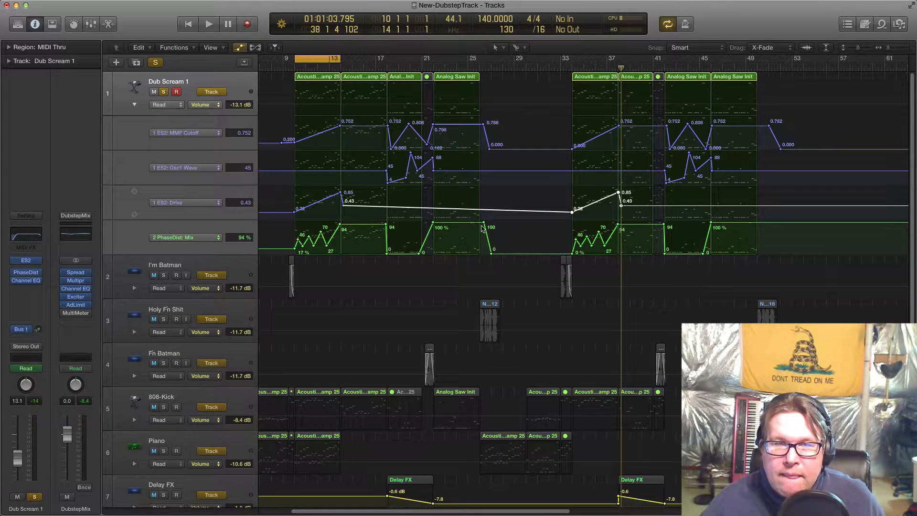
Nudge the copied Drive ramp and the drop at bar 14, and raise the bar 34 start point to 0.45
left_click_drag(572, 213, 573, 213)
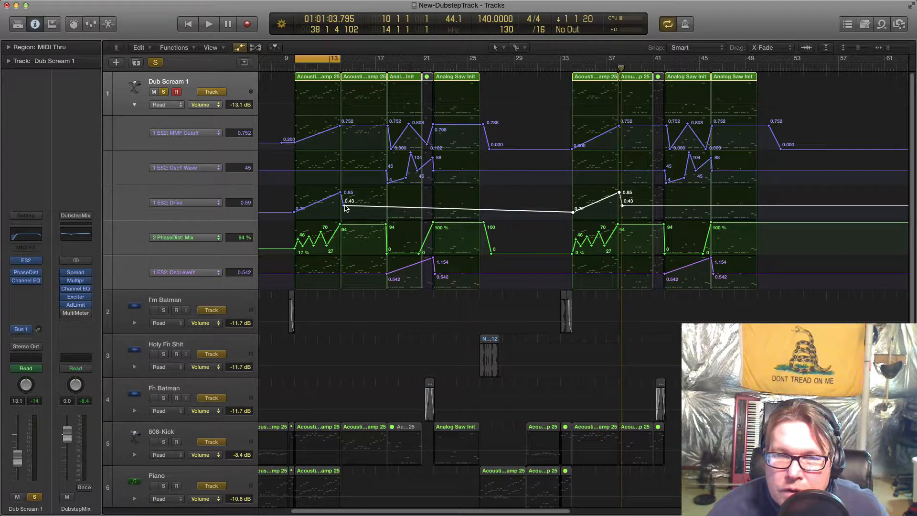
left_click_drag(344, 206, 343, 206)
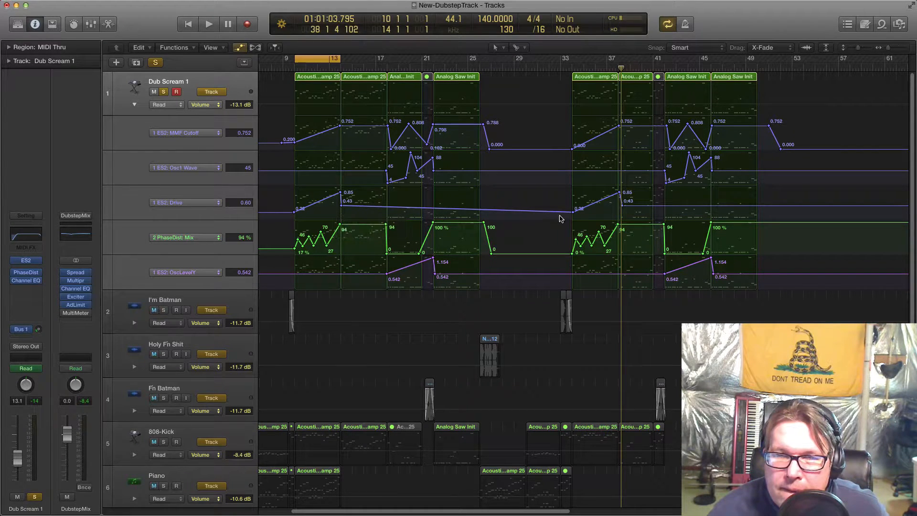
left_click_drag(573, 211, 573, 205)
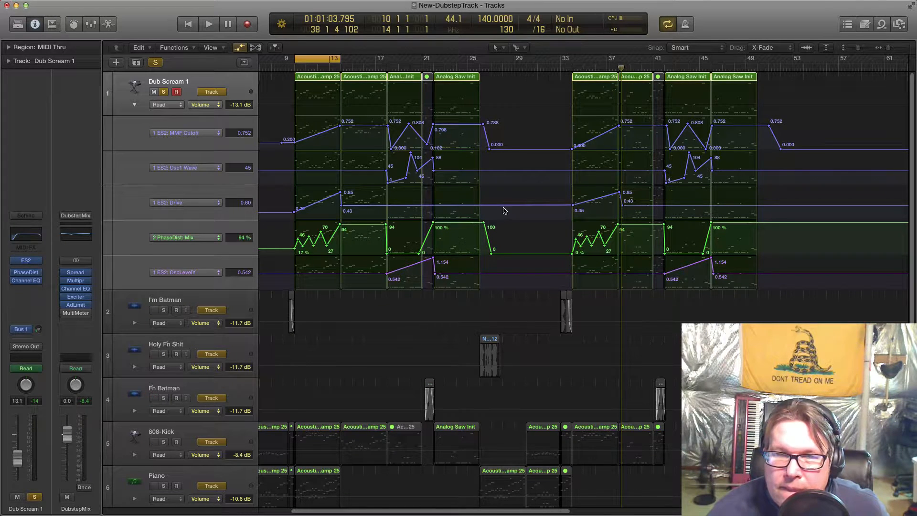
Turn off cycle mode for the bars 10–13 range with the whole song's automation in view
key("super+Left")
key("super+Left")
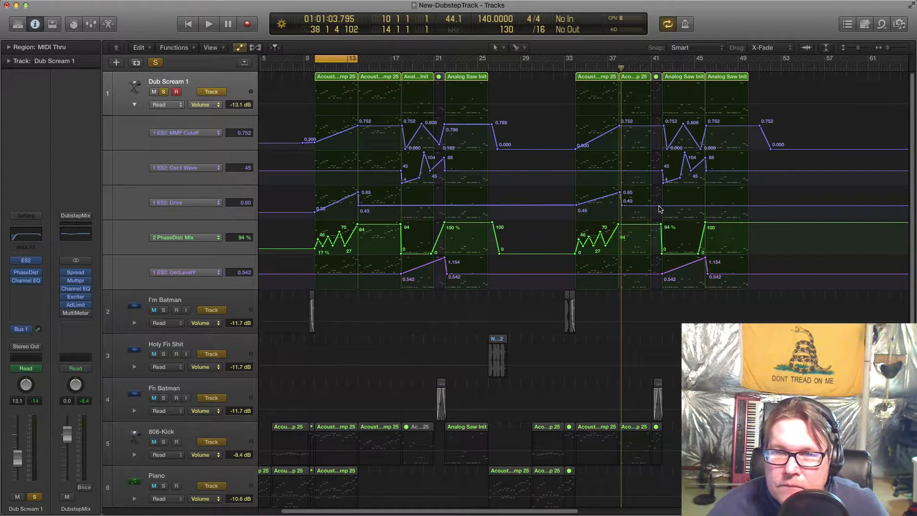
key("super+Left")
key("super+Left")
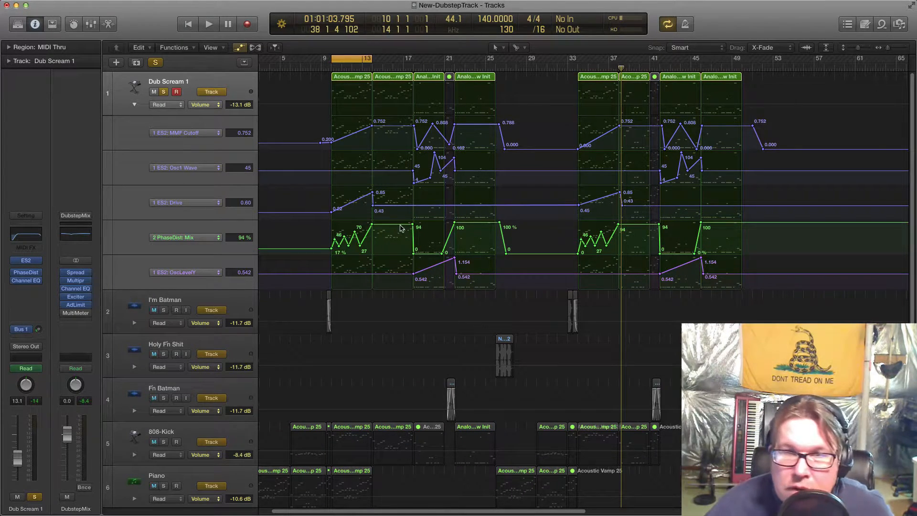
scroll(402, 226, "left", 2)
left_click(387, 59)
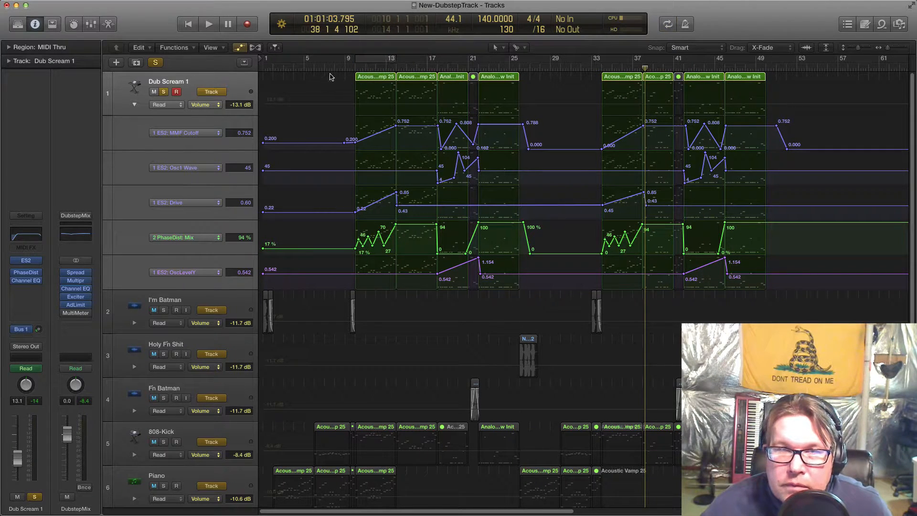
scroll(299, 94, "down", 1)
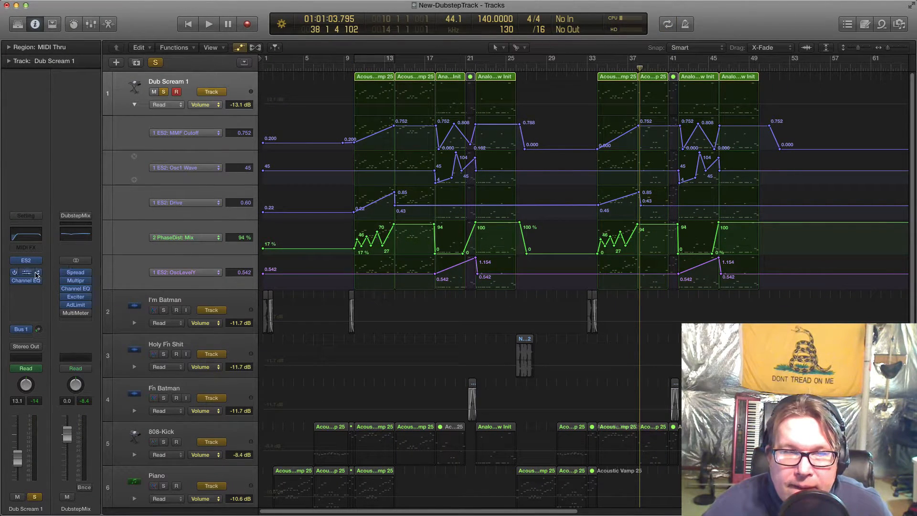
Inspect Dub Scream 1's Phase Distortion controls, including the extended parameters, and the track's automation mode choices
mouse_move(27, 274)
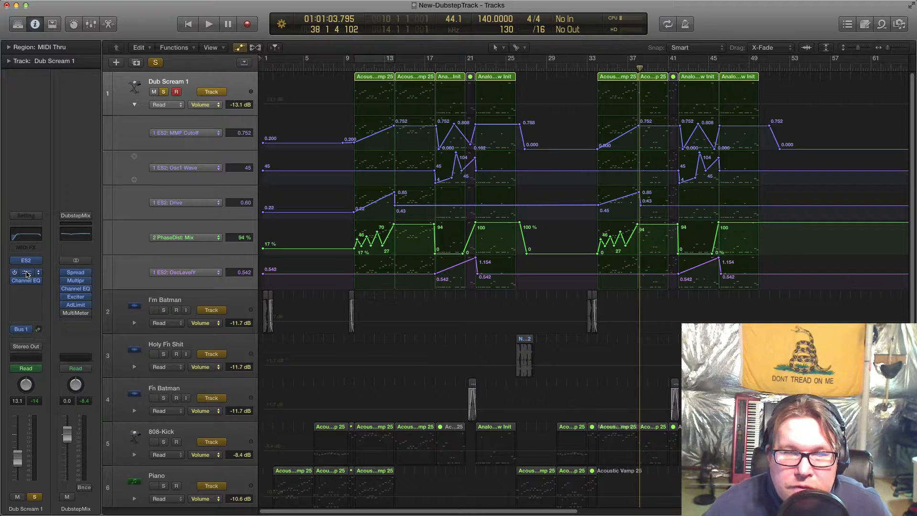
left_click(26, 272)
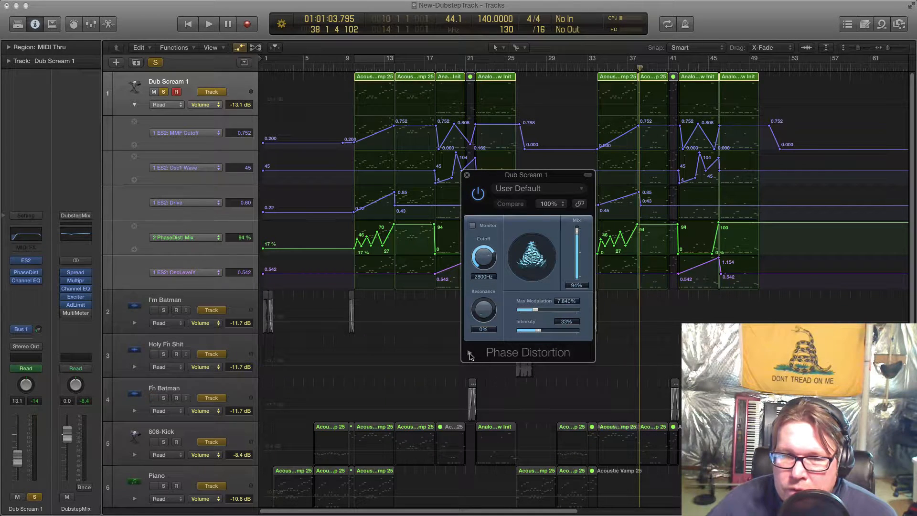
left_click(470, 354)
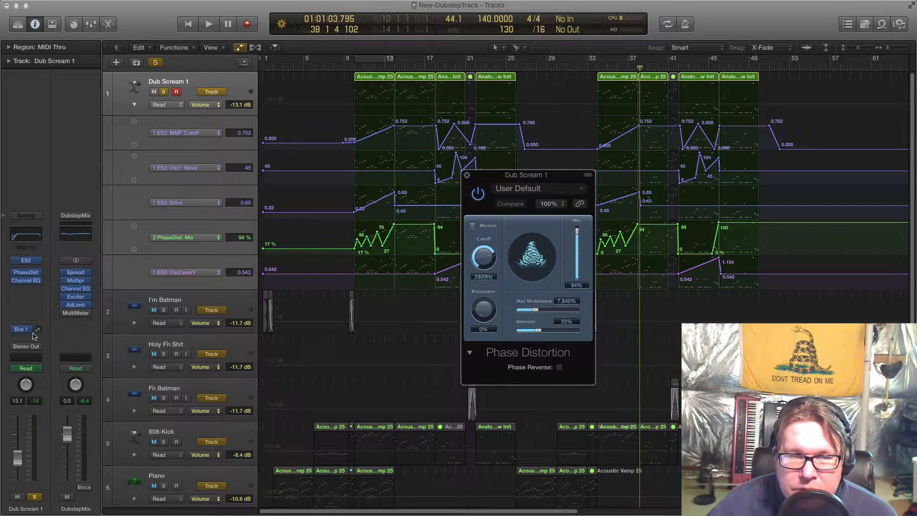
left_click(39, 369)
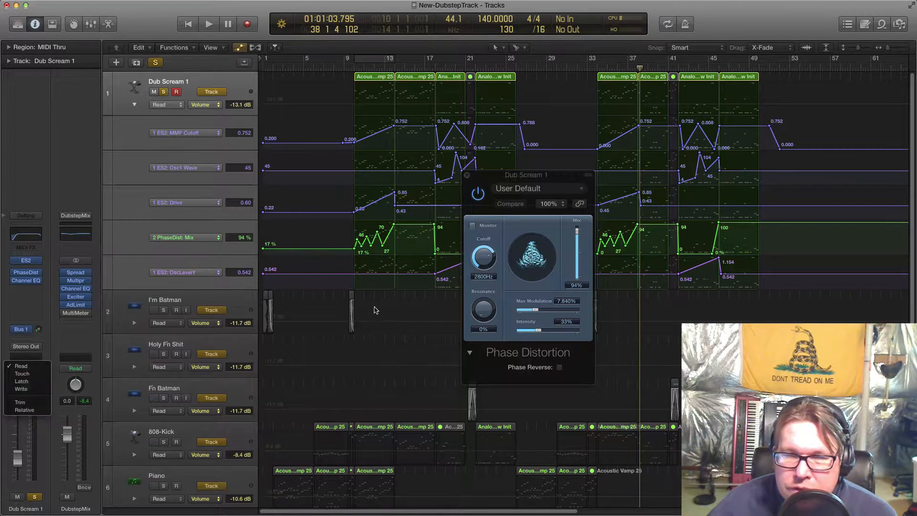
left_click(524, 304)
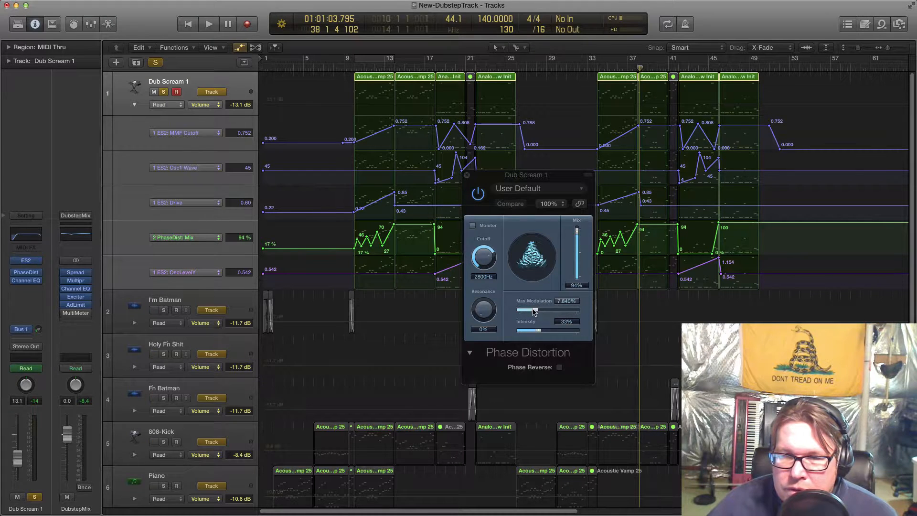
left_click(36, 369)
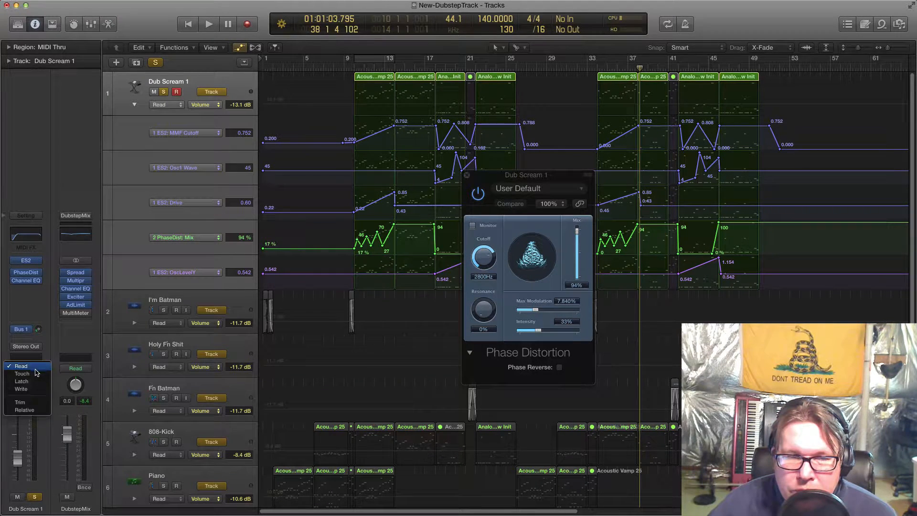
left_click(53, 320)
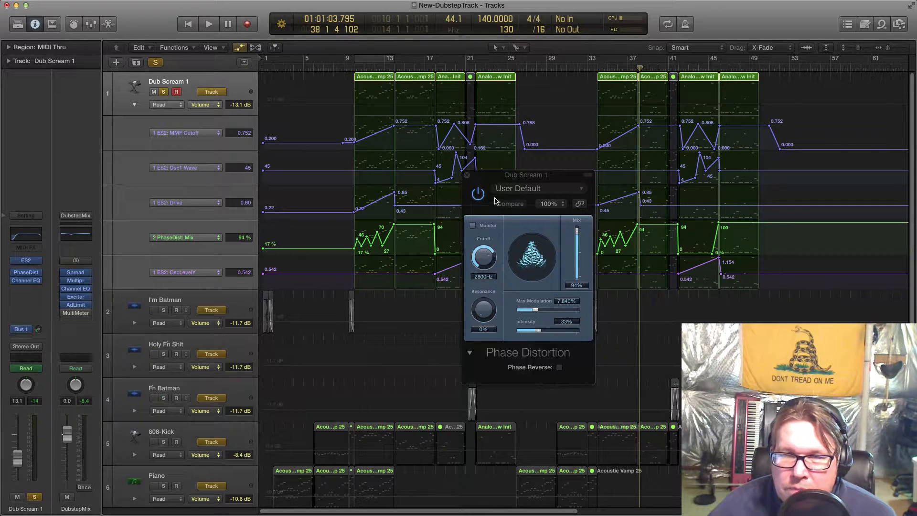
Close Phase Distortion, inspect the Channel EQ bands on Dub Scream 1, and close the EQ
left_click(467, 176)
left_click_drag(0, 138, 690, 132)
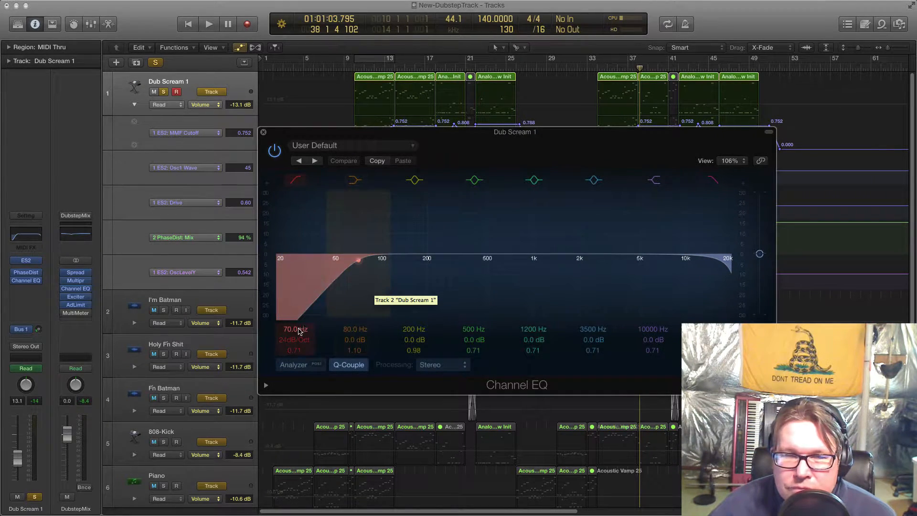
left_click(263, 133)
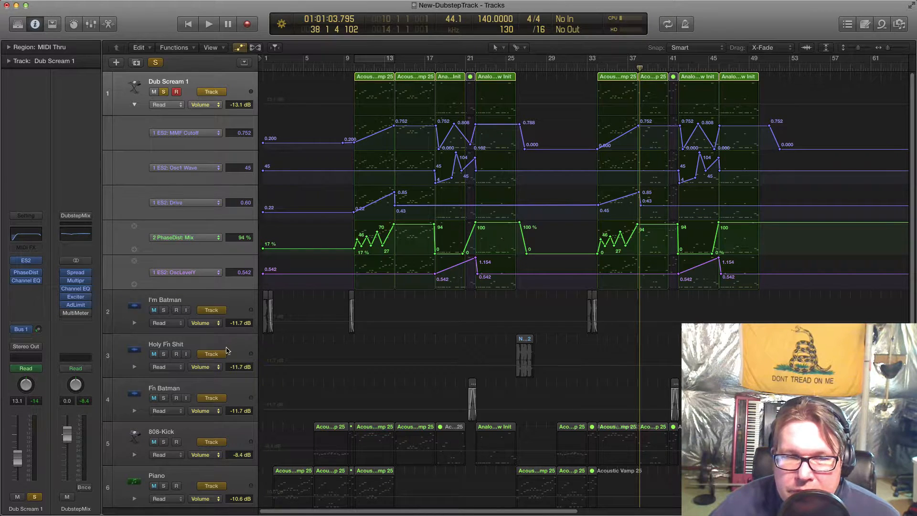
Check the 808-Kick track's channel strip and return to the Dub Scream 1 track
scroll(213, 376, "down", 3)
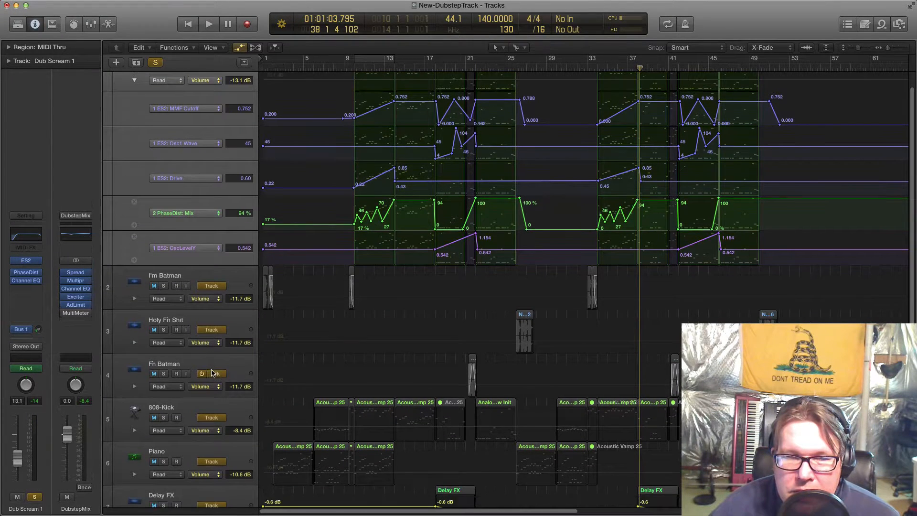
left_click(211, 392)
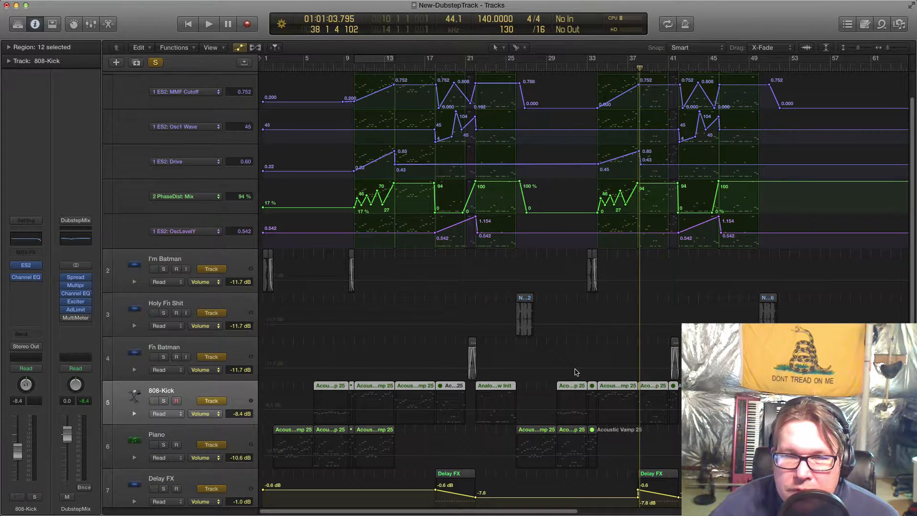
scroll(478, 306, "up", 3)
left_click(330, 288)
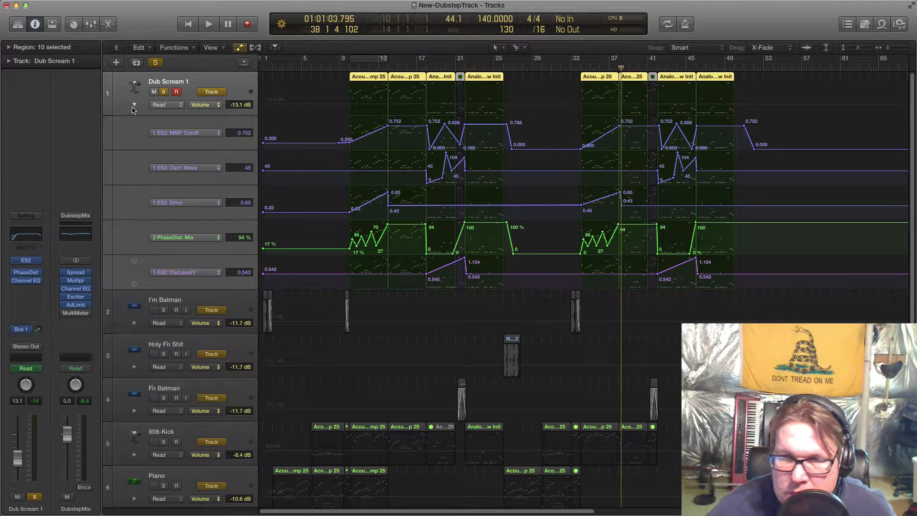
Unsolo Dub Scream 1, hide the automation, and play the full song from bar 1
key("s")
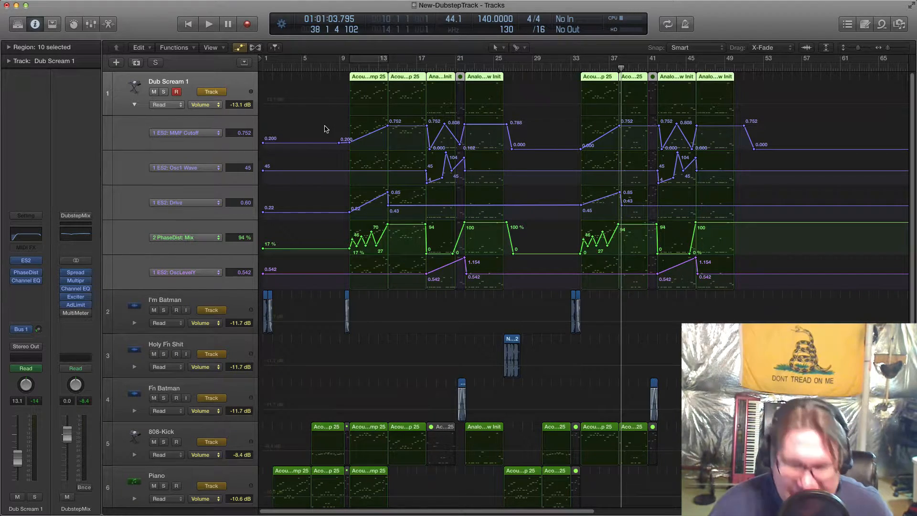
key("space")
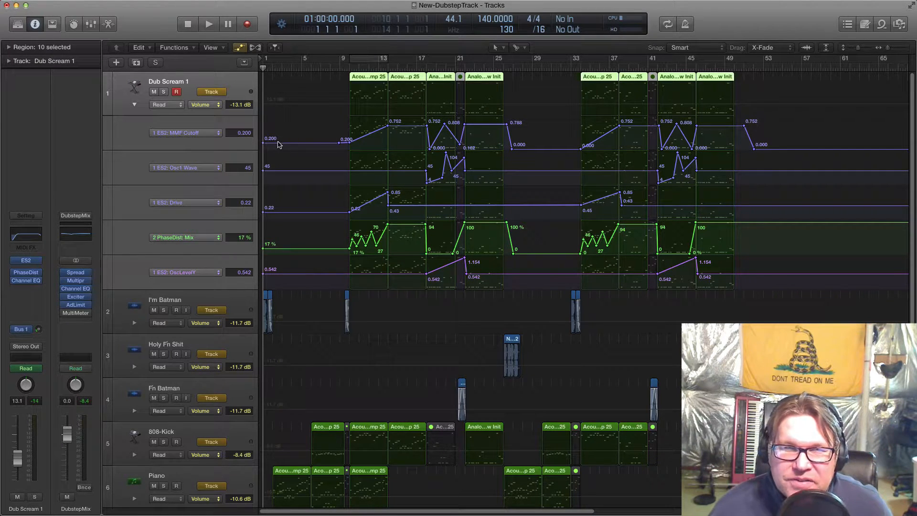
key("a")
key("space")
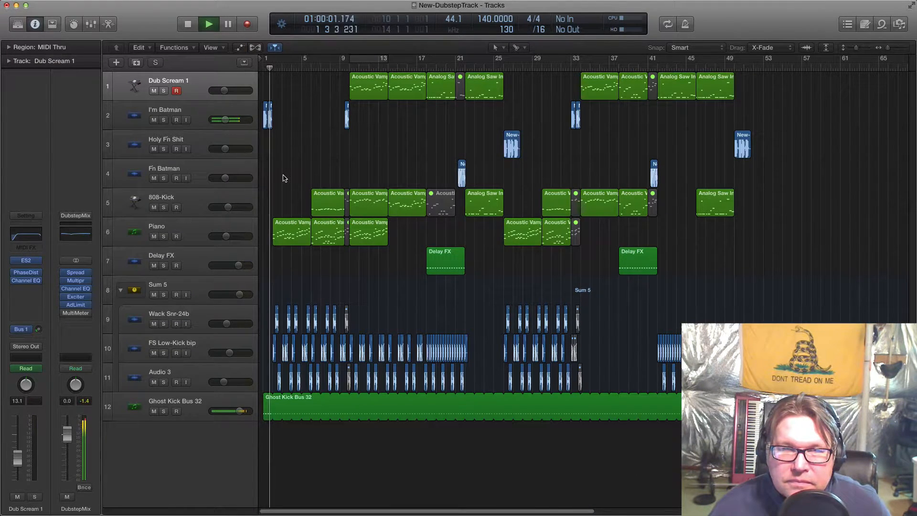
scroll(289, 179, "down", 2)
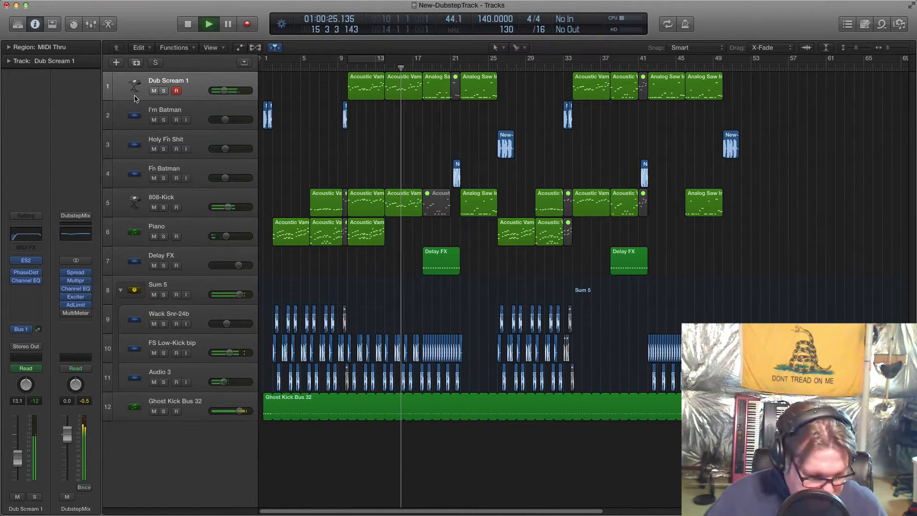
Show automation during playback, expand Dub Scream 1's lanes, and add the ES2 Drive lane below OscLevelY
key("a")
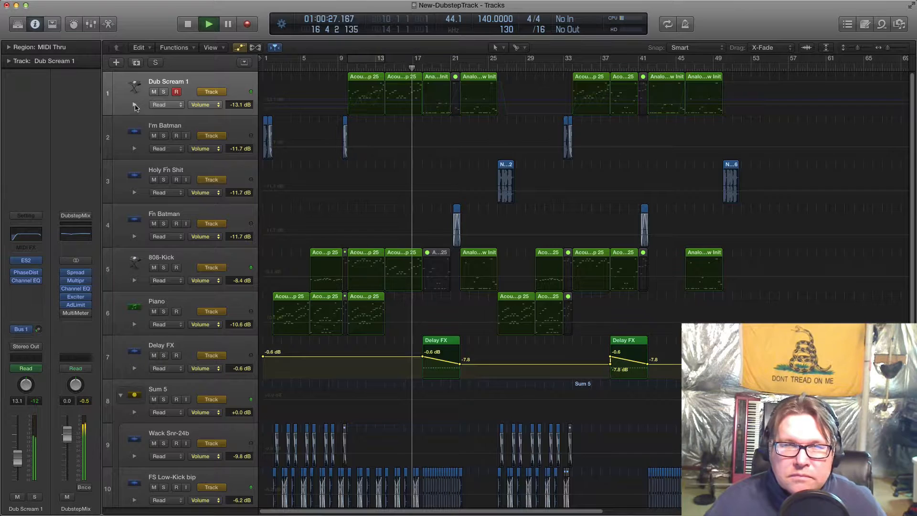
left_click(135, 104)
key("super+Right")
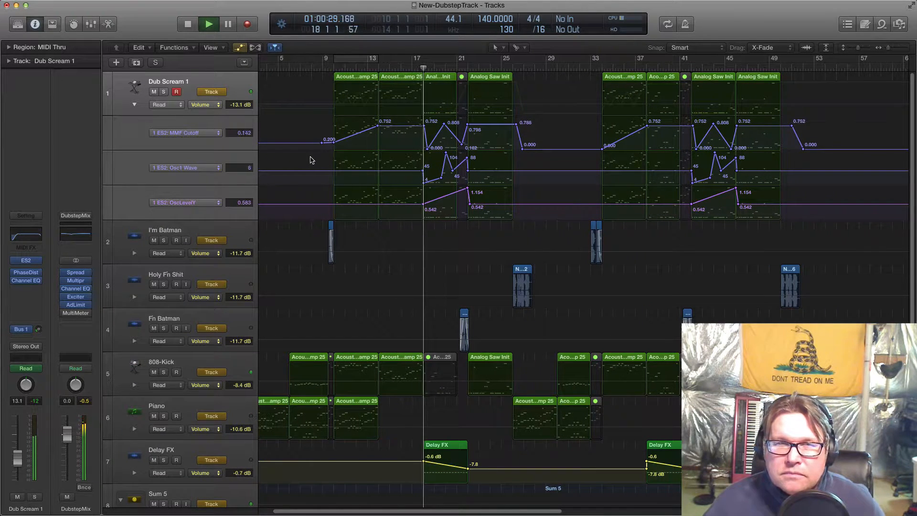
left_click(135, 215)
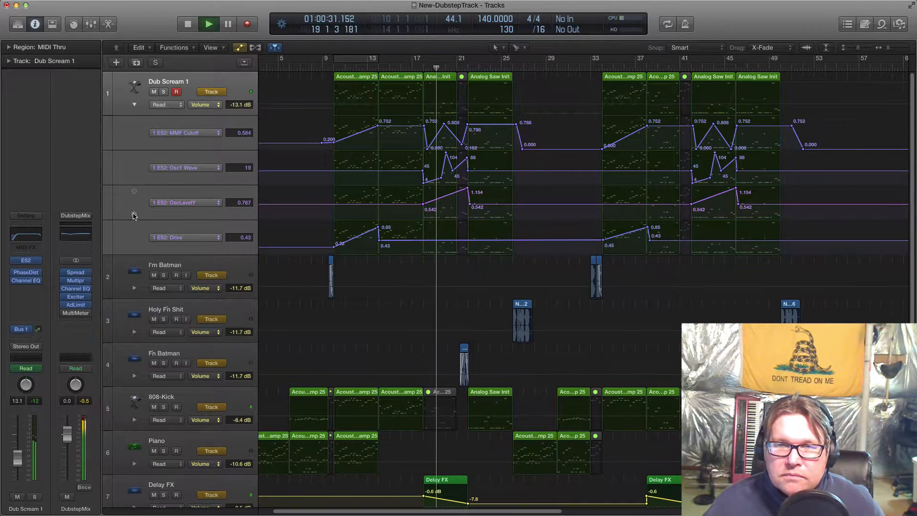
Add the PhaseDist Mix lane below Drive on Dub Scream 1, follow the automation during playback, and stop near bar 34
left_click(134, 250)
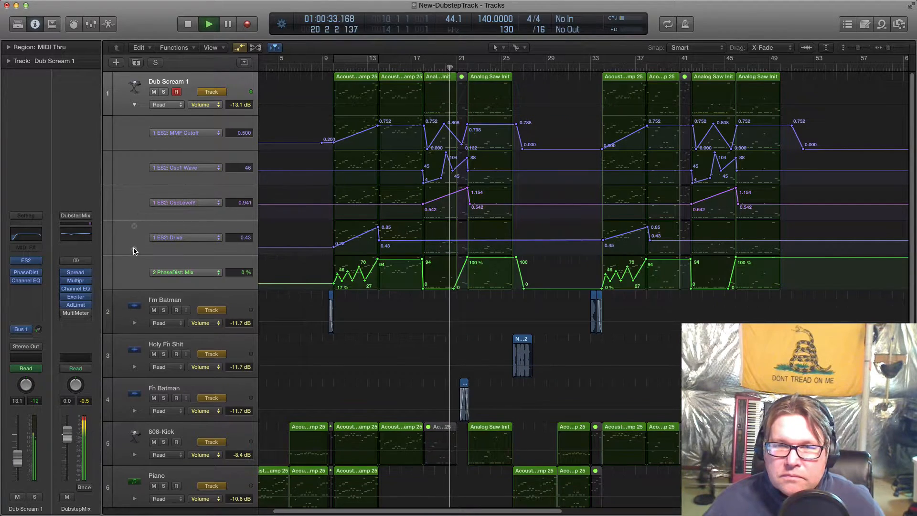
key("super+Right")
key("super+Right")
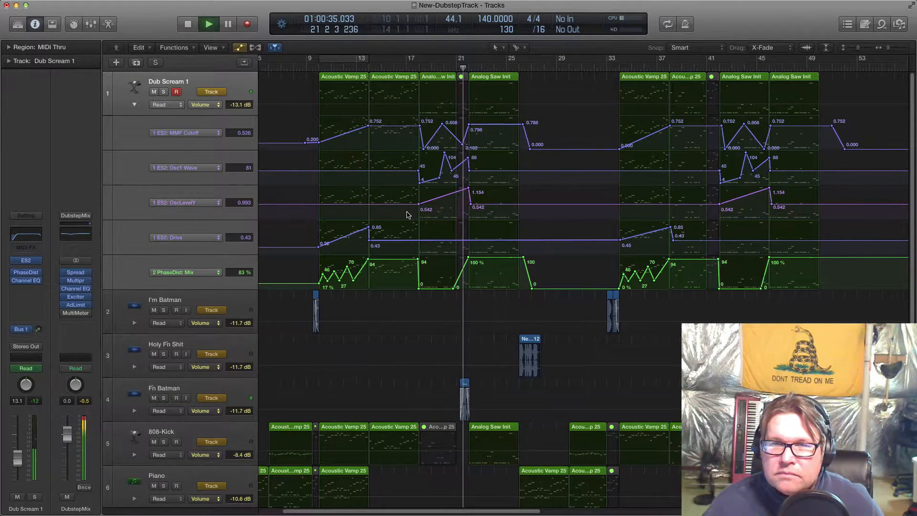
key("super+Right")
key("super+Right")
key("super+Right")
key("super+Left")
key("super+Left")
key("super+Left")
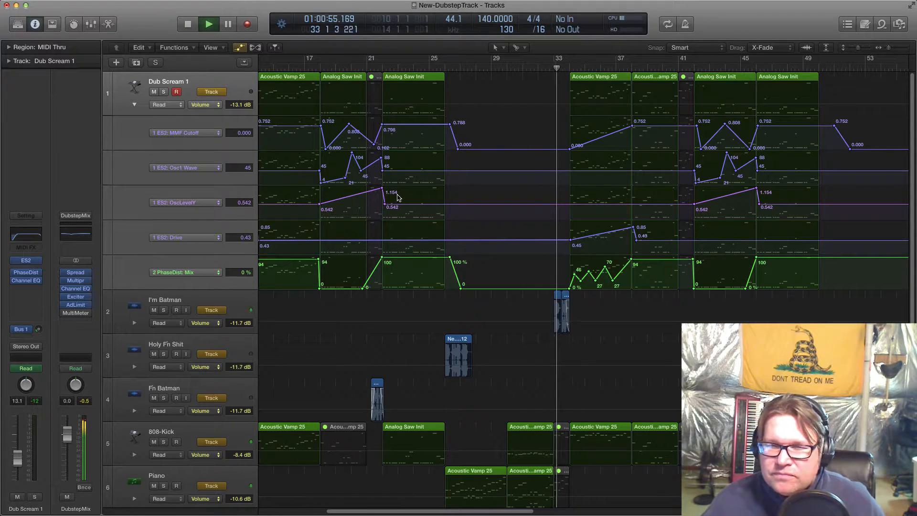
key("space")
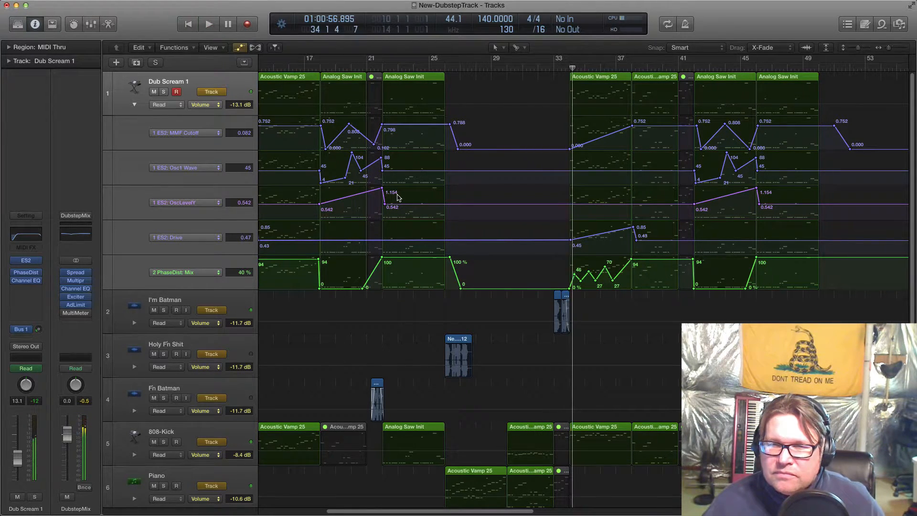
Hide the track automation and show the compact arrangement of all tracks from bar 1
key("super+Left")
key("super+Left")
key("super+Left")
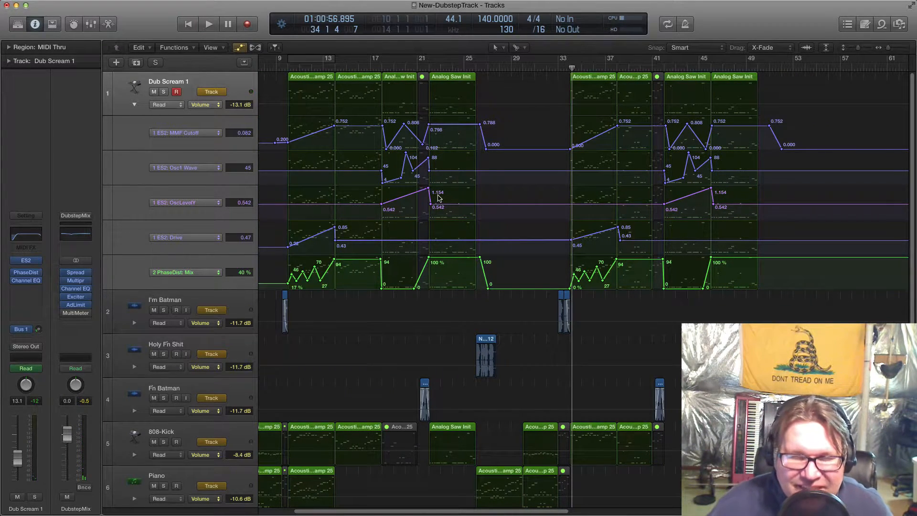
key("super+Up")
key("super+Up")
key("super+Up")
key("a")
key("super+Right")
scroll(446, 251, "left", 5)
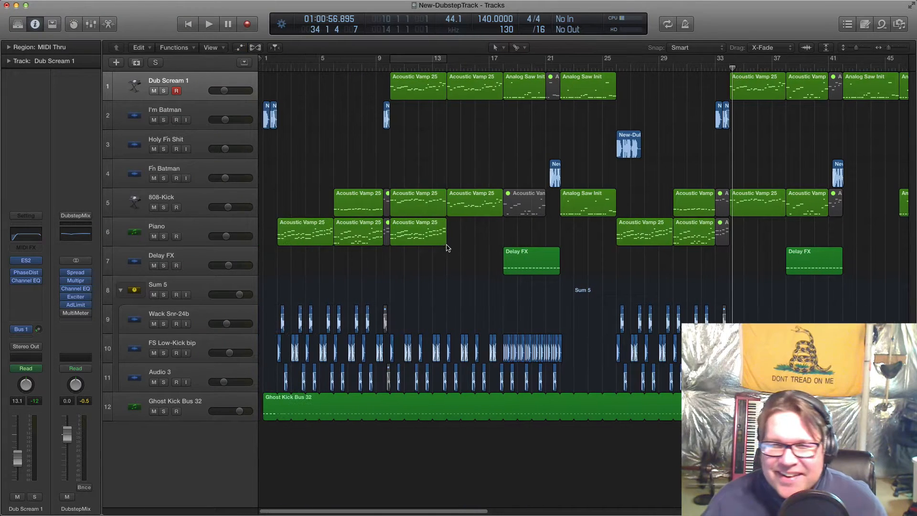
Examine the I'm Batman track and its two vocal regions at bar 1
left_click(200, 110)
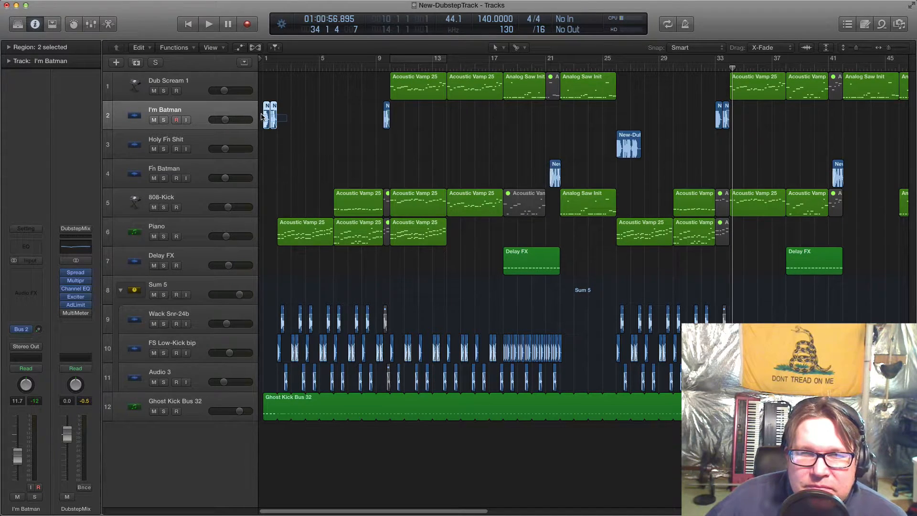
left_click(297, 115)
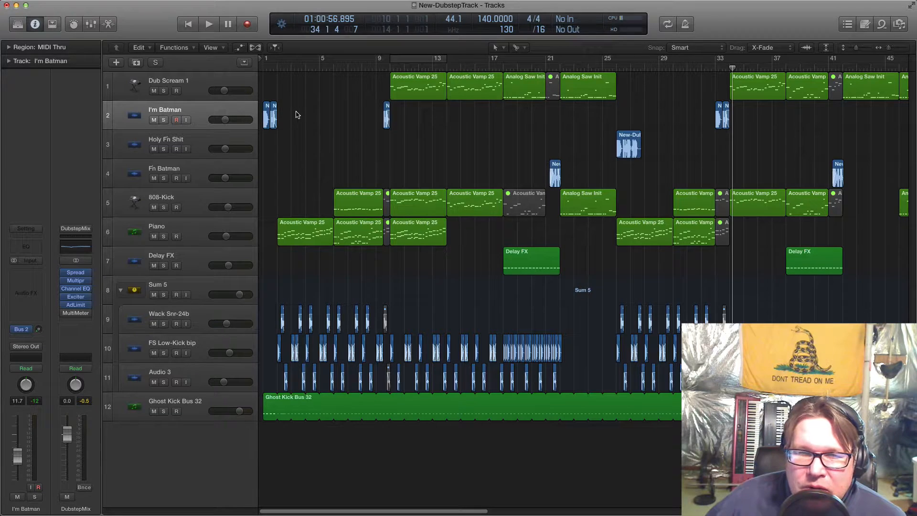
left_click_drag(278, 115, 226, 111)
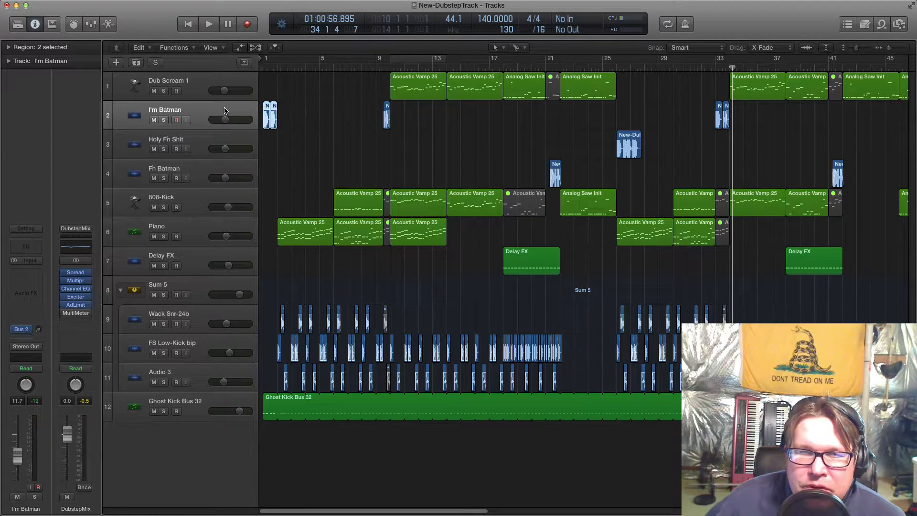
left_click(314, 127)
Inspect the ES2 settings on the 808-Kick track, close the synth, and deselect the regions
left_click(227, 197)
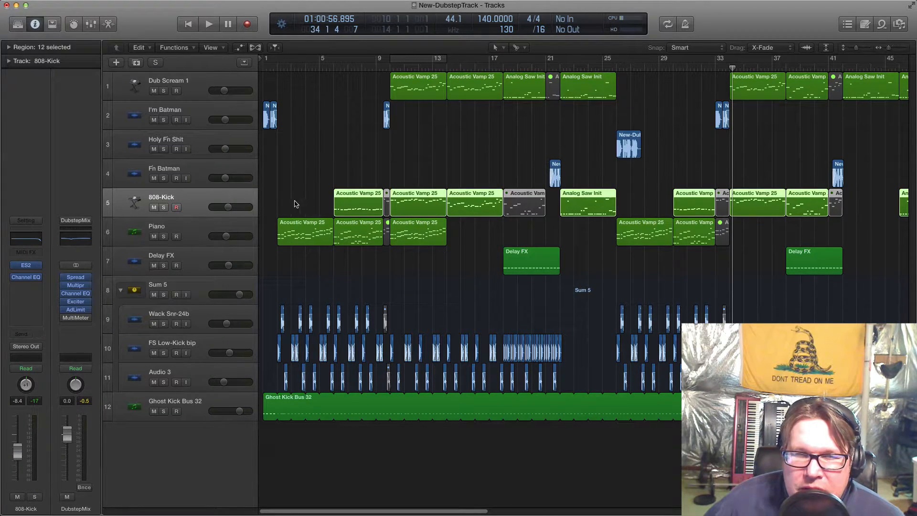
left_click(39, 265)
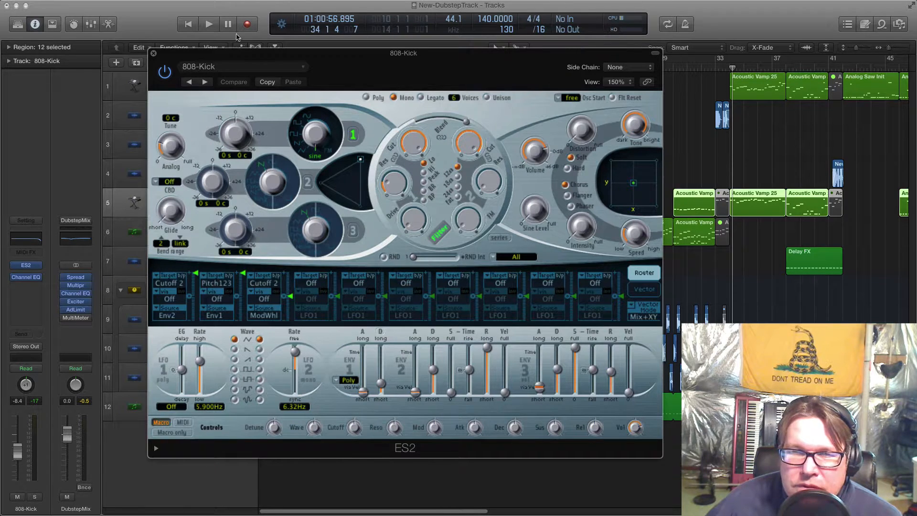
left_click(153, 53)
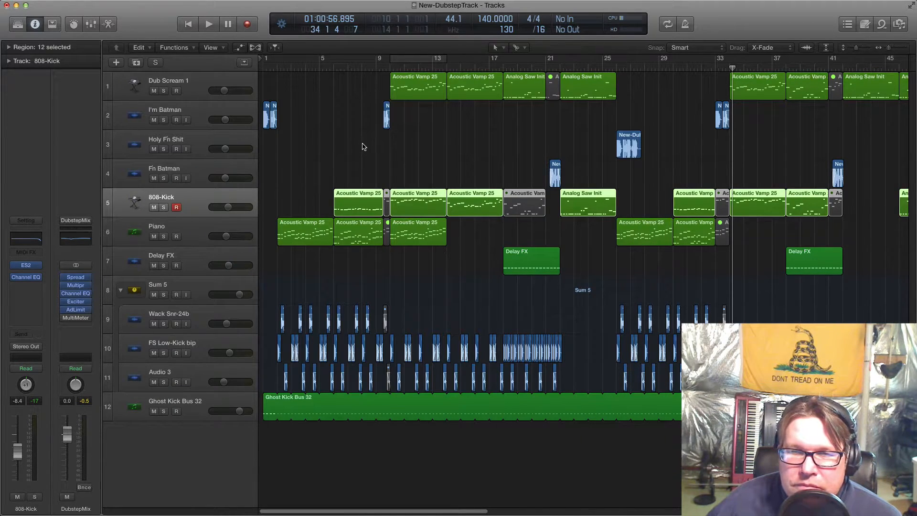
left_click(363, 147)
Examine the Piano track's regions and the instrument choices for its Kontakt 5 slot, keeping the current instrument
left_click(199, 227)
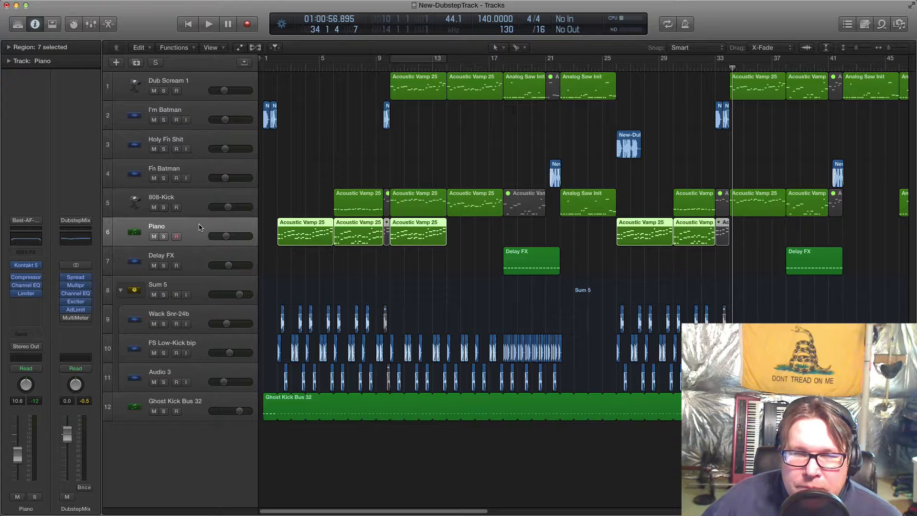
left_click(290, 265)
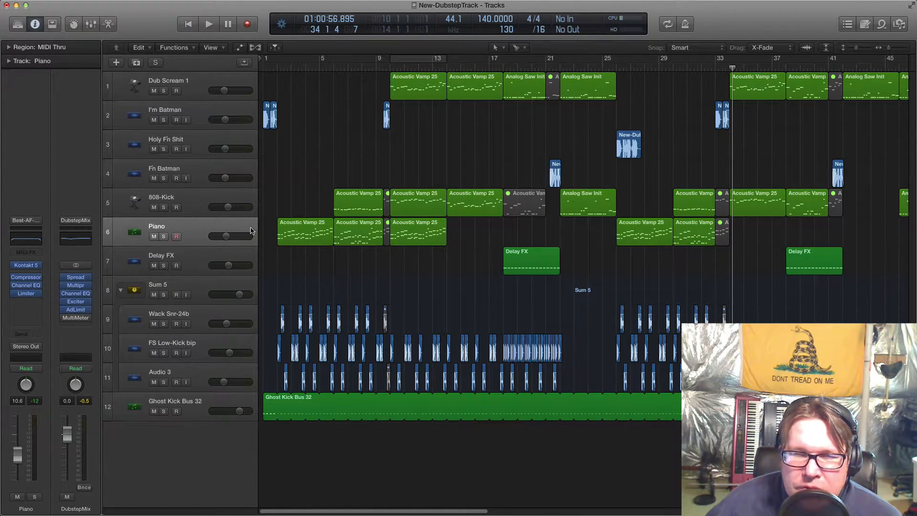
left_click(226, 225)
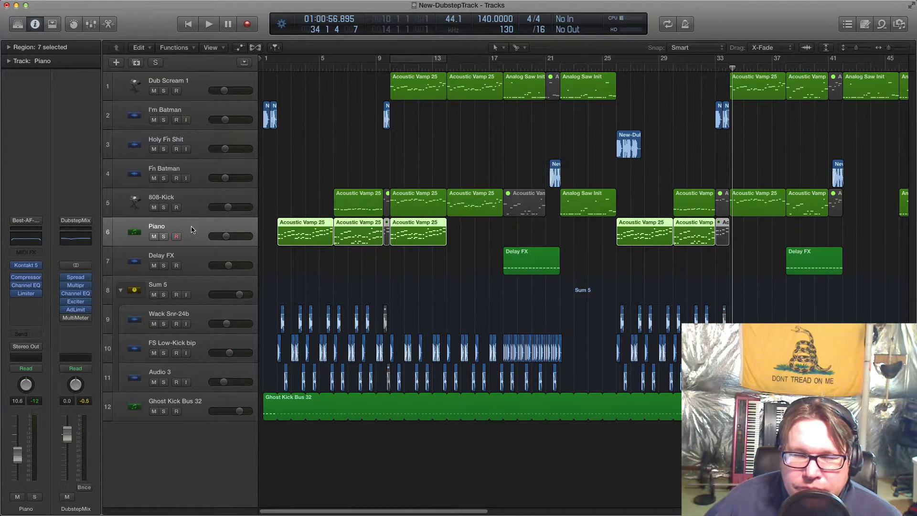
mouse_move(37, 268)
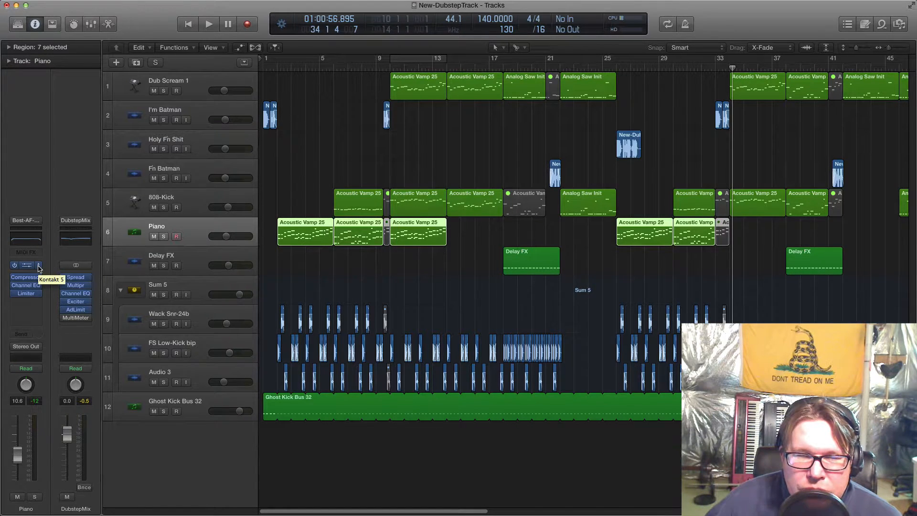
left_click(39, 268)
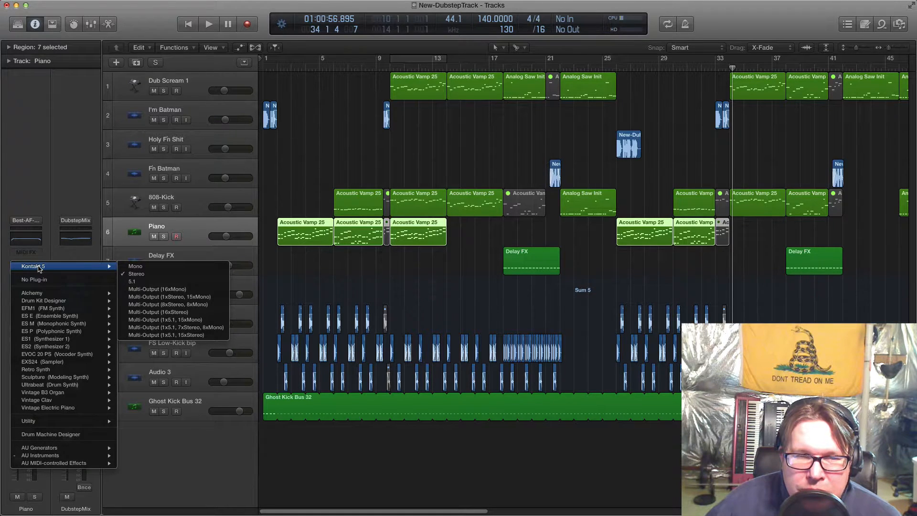
left_click(204, 229)
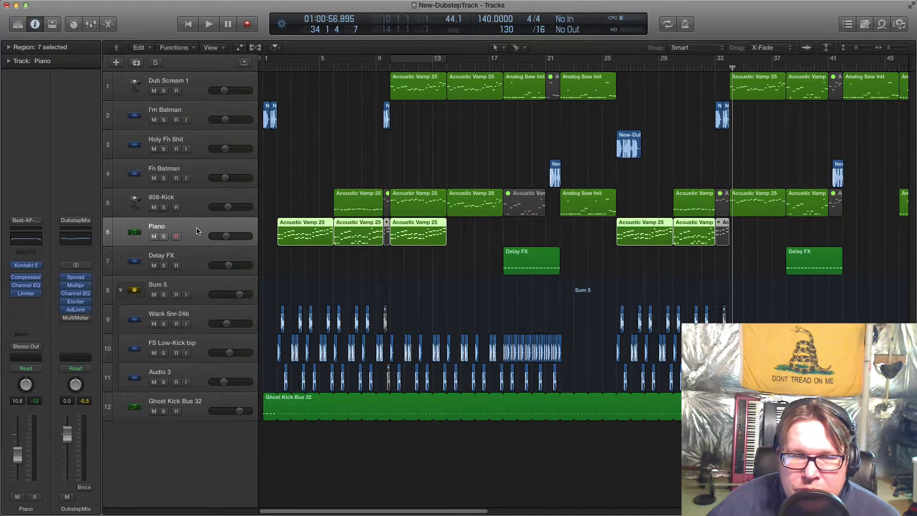
left_click(40, 267)
left_click(40, 267)
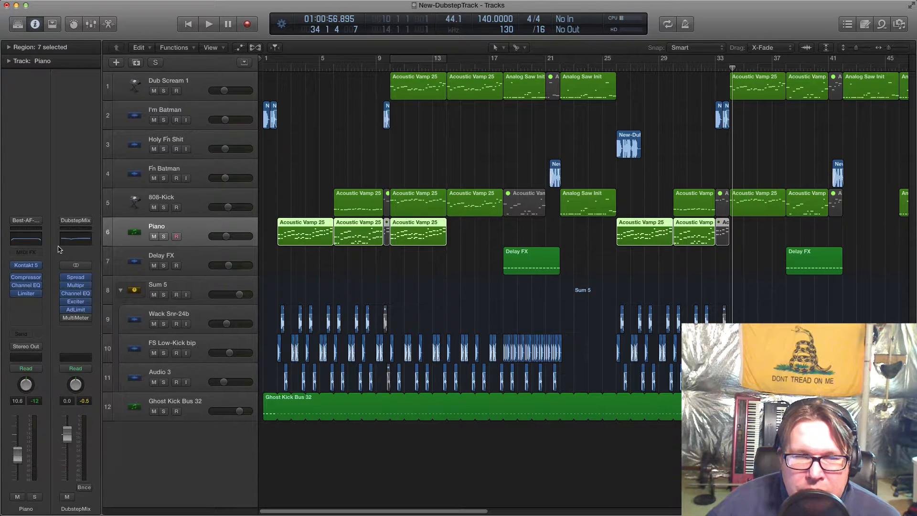
Inspect the Piano track's Compressor threshold, ratio and make-up settings, and close the plug-in
left_click(26, 277)
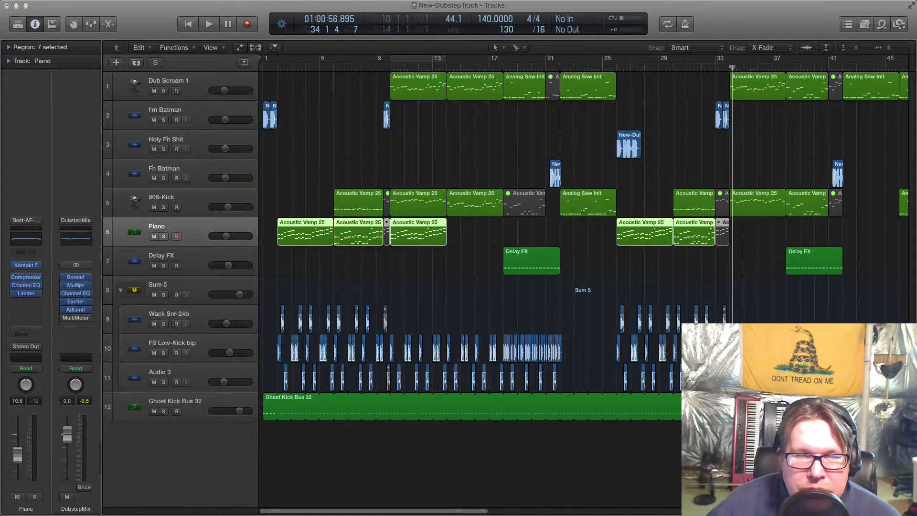
mouse_move(328, 341)
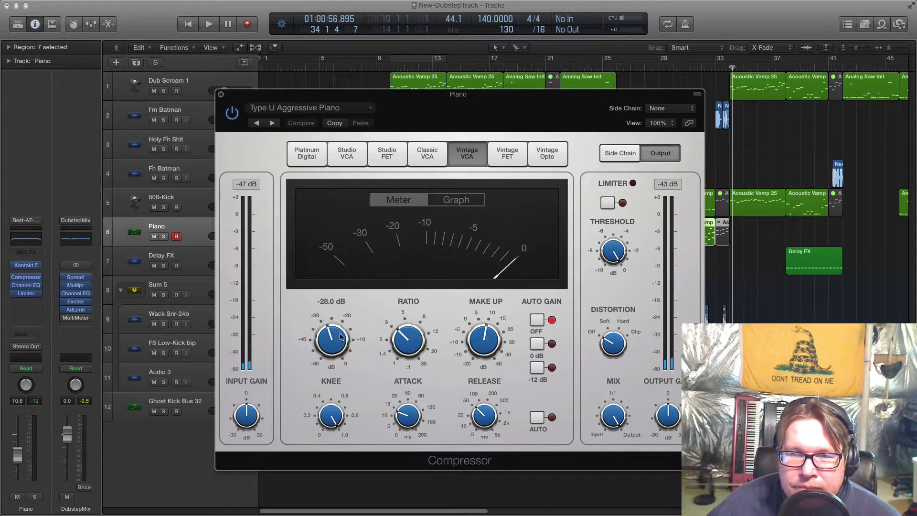
mouse_move(484, 343)
left_click_drag(380, 98, 296, 143)
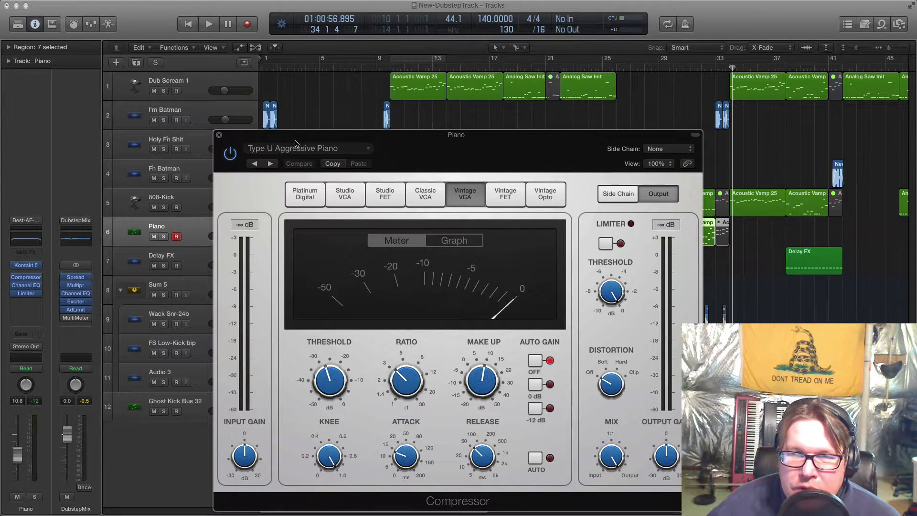
left_click(219, 134)
Inspect the ES2 noise oscillator and filter settings on the Delay FX track, and move the synth window out of view
left_click(164, 259)
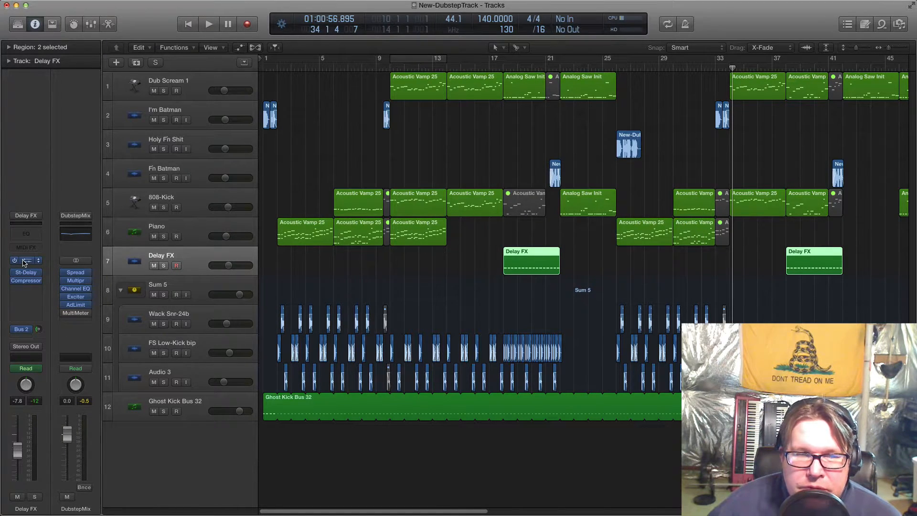
left_click(26, 260)
left_click_drag(225, 147, 438, 79)
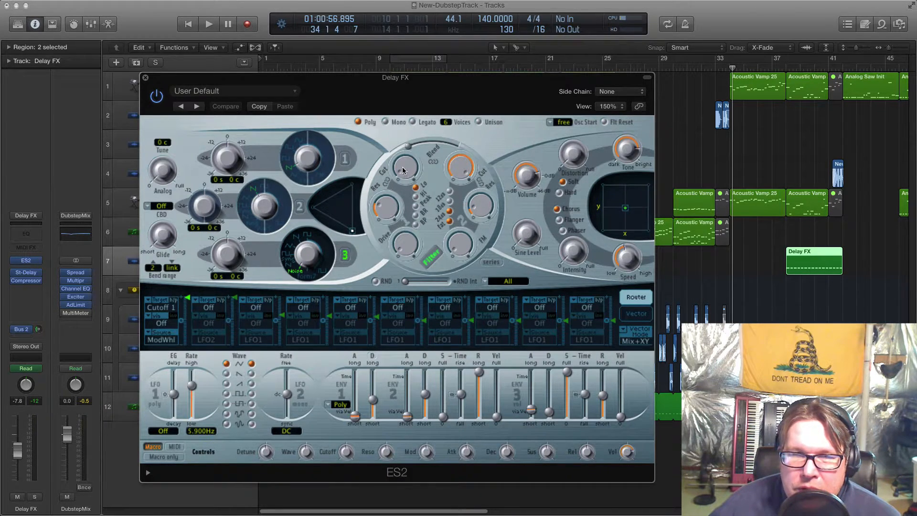
left_click_drag(401, 79, 56, 111)
left_click(189, 102)
left_click_drag(136, 97, 0, 103)
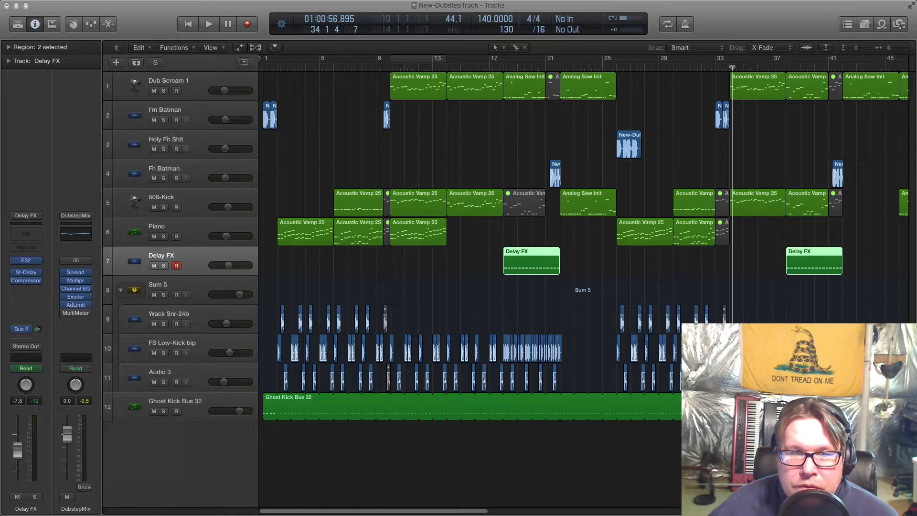
Solo Ghost Kick Bus 32 and Delay FX, and play the Delay FX region from bar 18
left_click(163, 411)
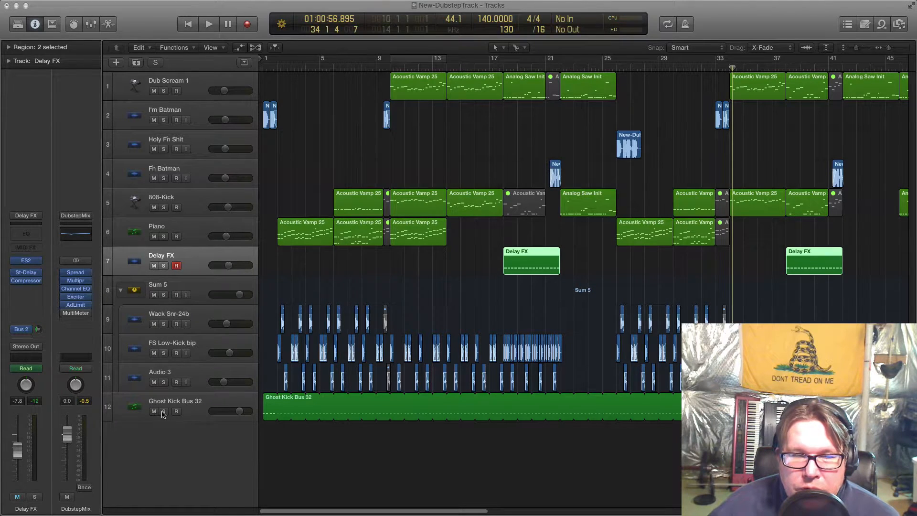
left_click(163, 266)
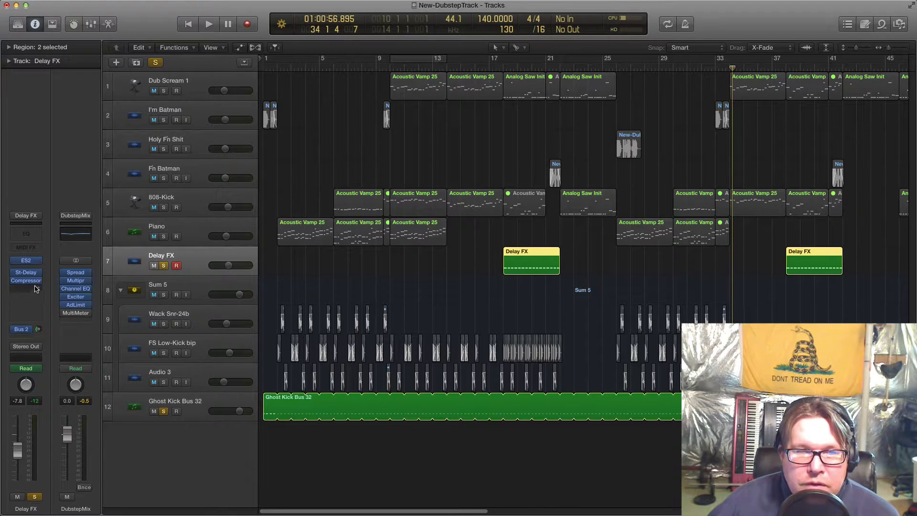
left_click(503, 70)
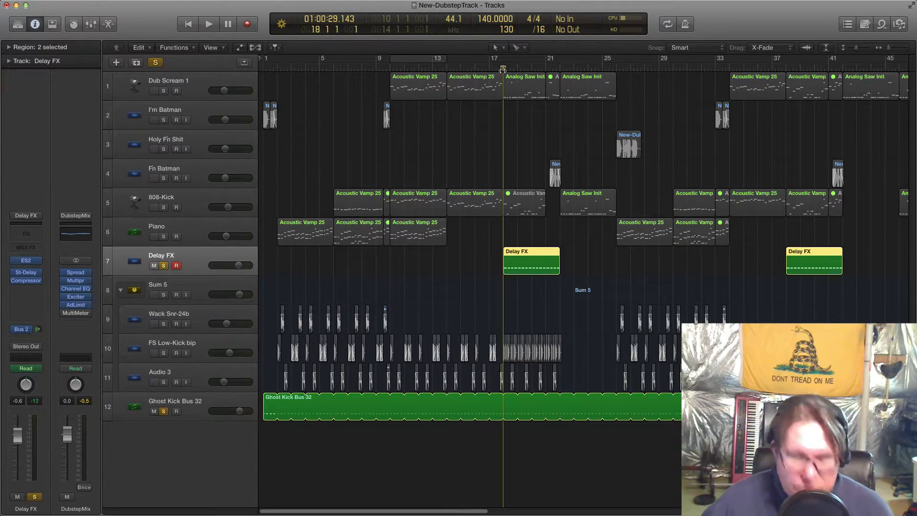
key("space")
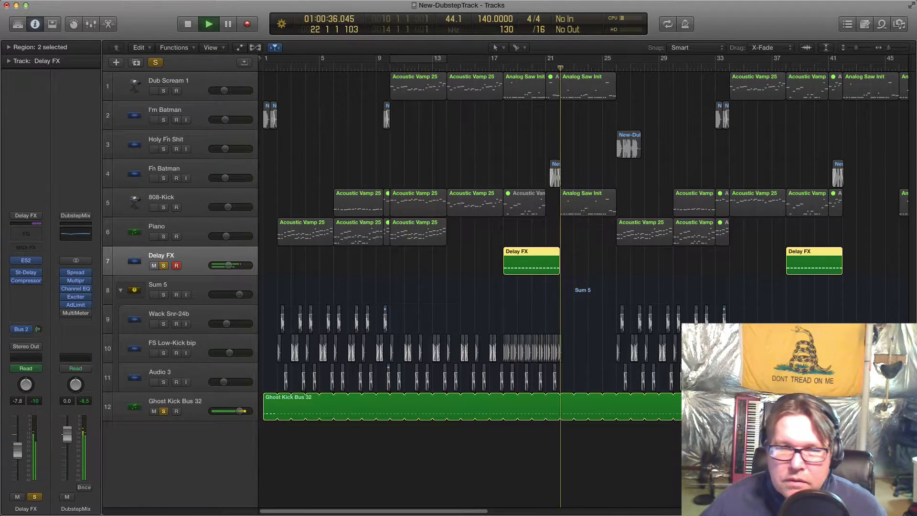
key("space")
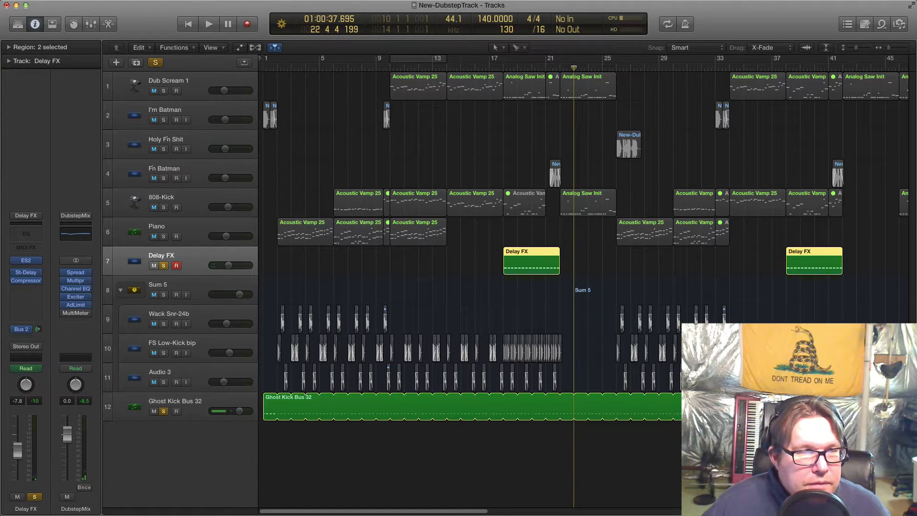
Close the Delay FX synth window and check the channel strips of Sum 5, Wack Snr-24b, FS Low-Kick bip and Audio 3
left_click_drag(0, 103, 187, 100)
left_click(136, 87)
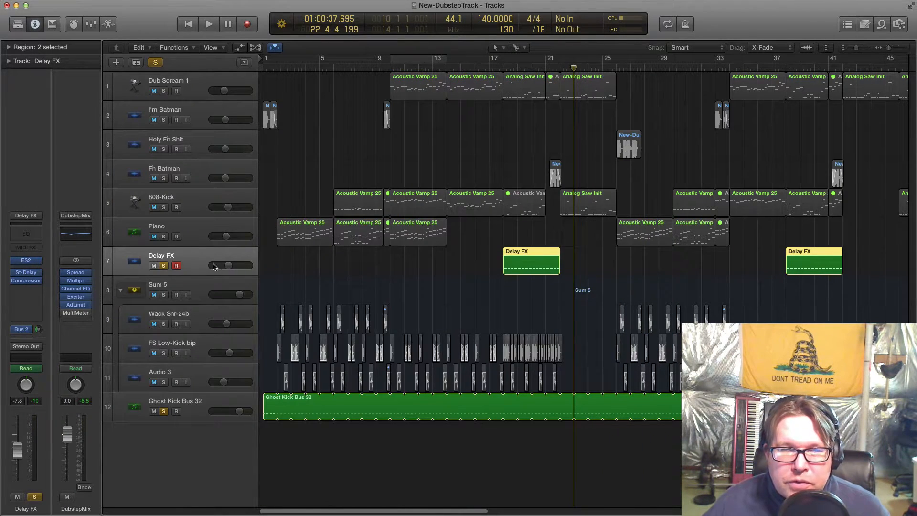
left_click(199, 288)
left_click(190, 314)
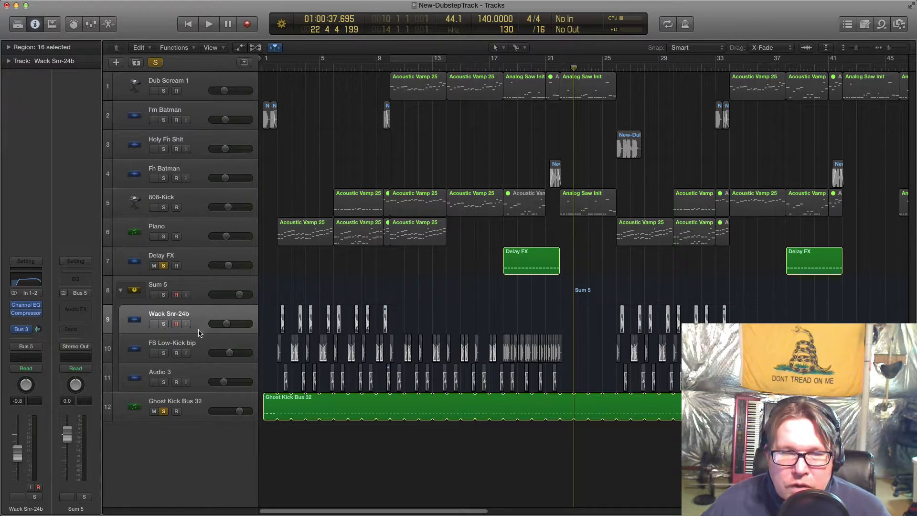
left_click(201, 345)
left_click(198, 372)
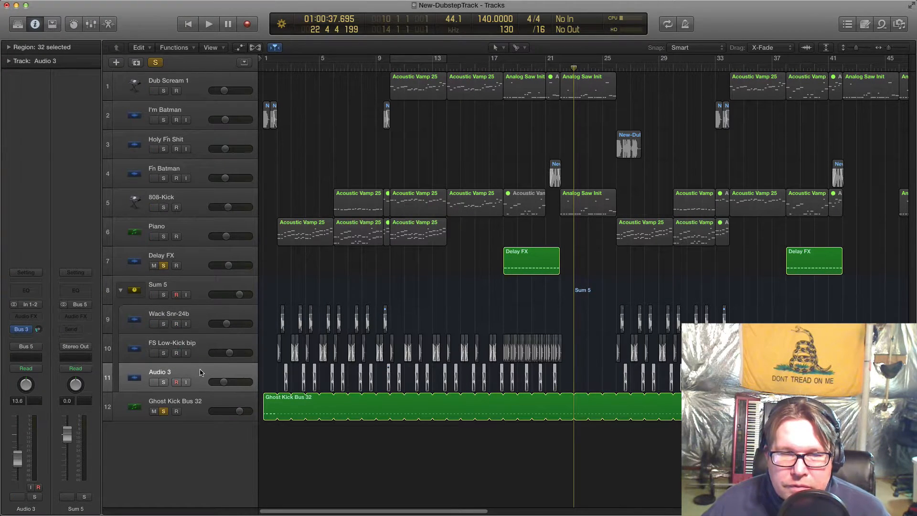
Rename the Audio 3 track as Snare and the Wack Snr-24b track as Dist Snare
double_click(170, 372)
type("Snare")
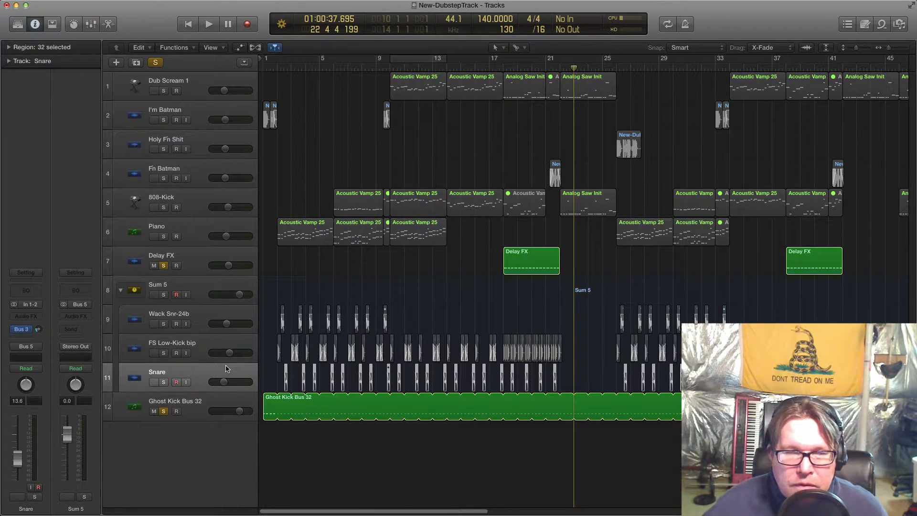
double_click(171, 315)
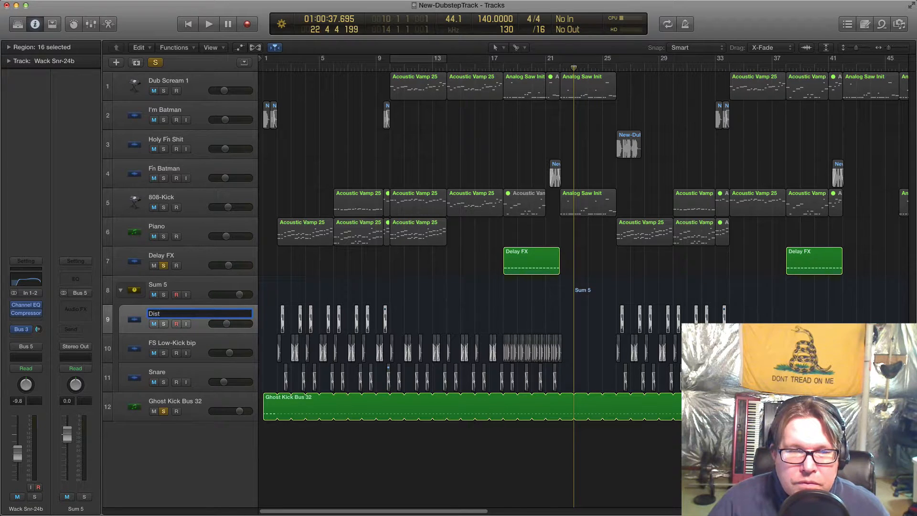
key("Return")
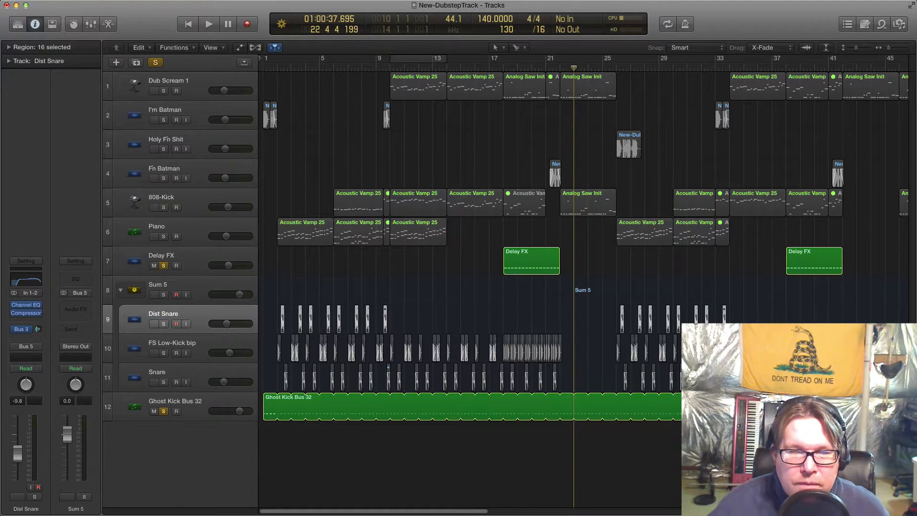
Reorder the drum tracks so that Dist Snare sits below FS Low-Kick bip and Snare
left_click_drag(213, 340, 210, 316)
left_click(188, 346)
left_click_drag(188, 346, 229, 372)
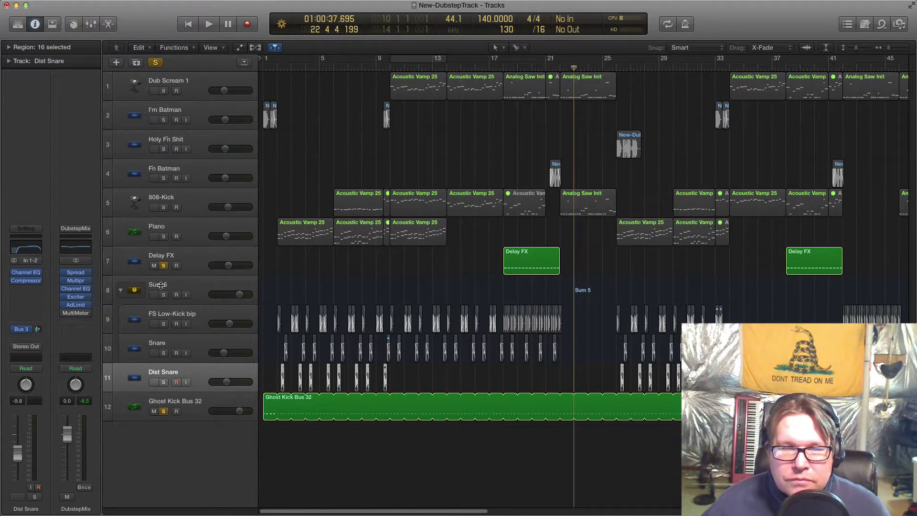
Rename the Sum 5 track stack as Drums
double_click(186, 286)
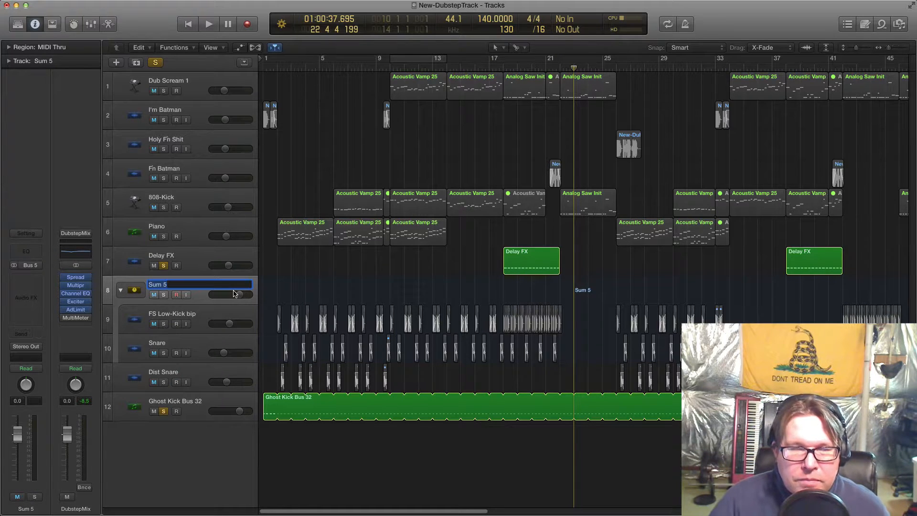
type("Drum ")
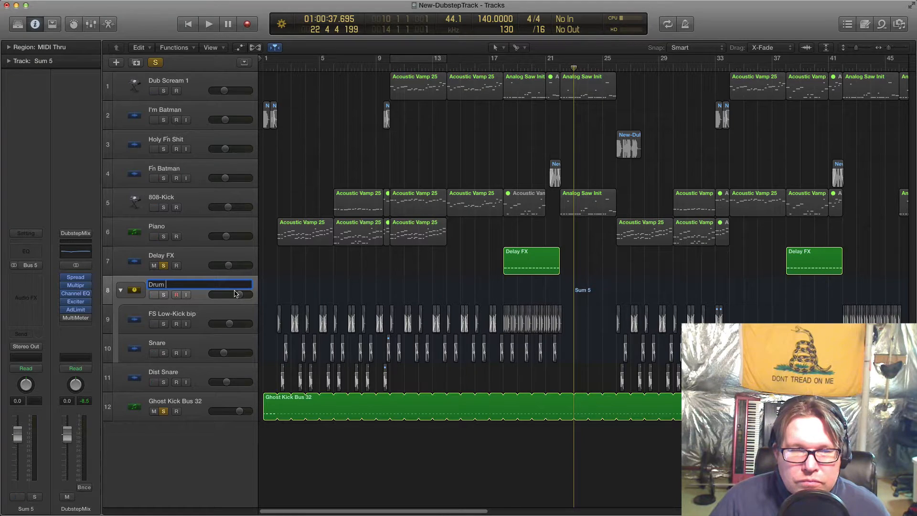
type("s")
key("Return")
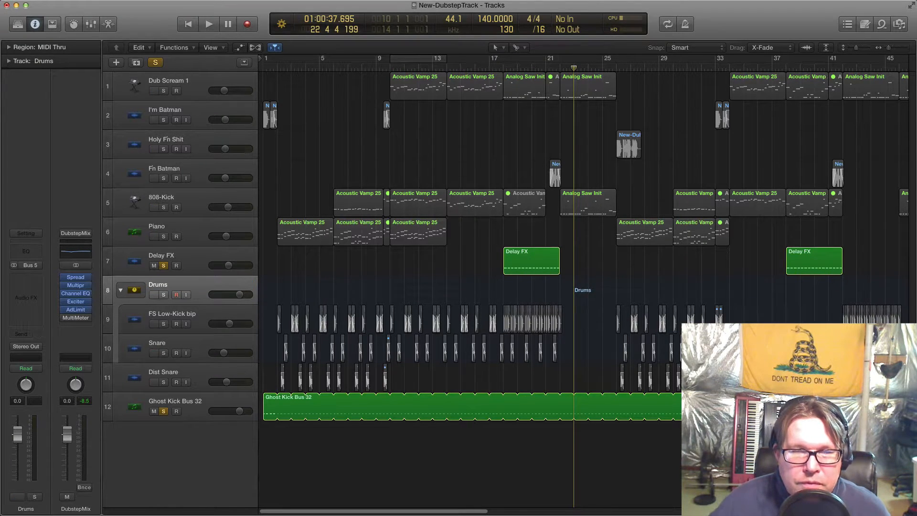
Group the vocal tracks I'm Batman, Holy Fn Shit and Fn Batman into a summing track stack
left_click(192, 225)
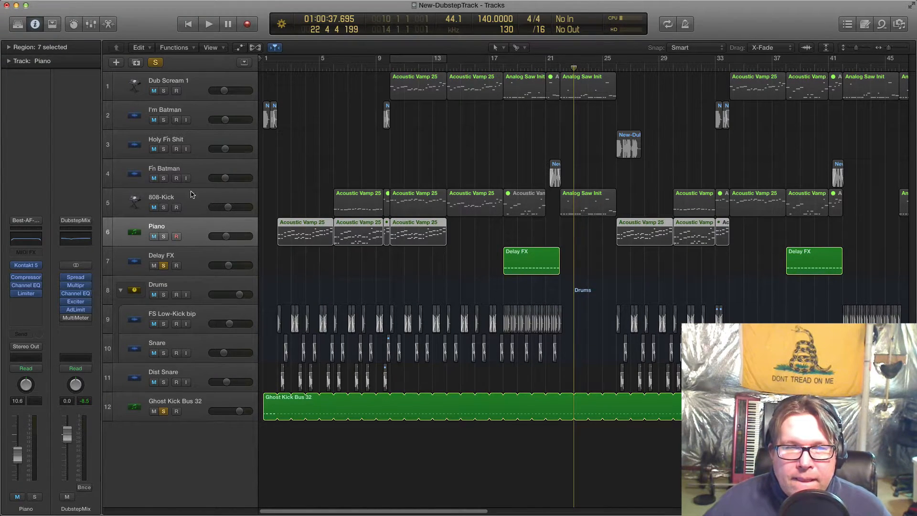
left_click(192, 173)
left_click(188, 109)
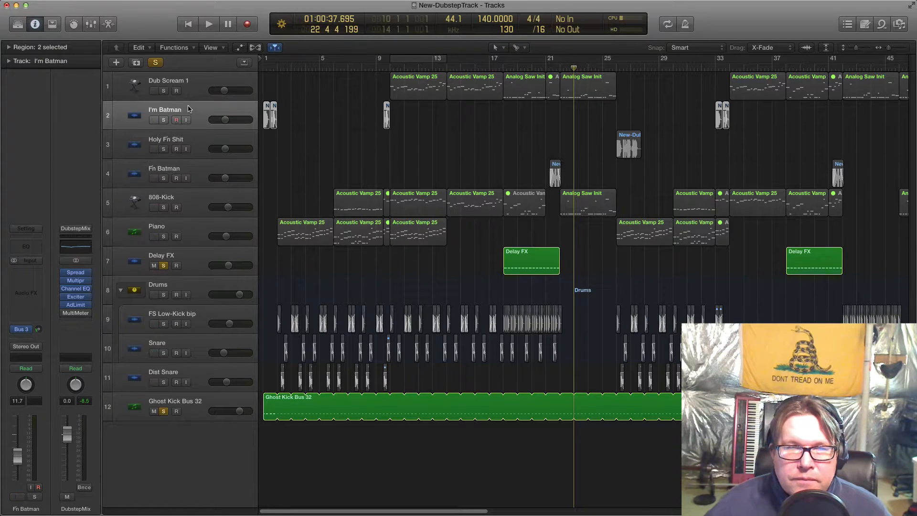
left_click(189, 168, "shift")
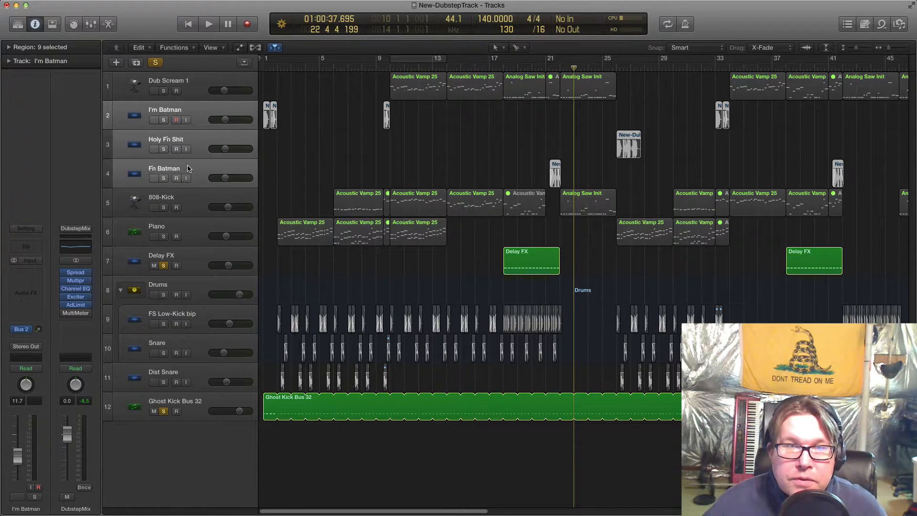
right_click(200, 117)
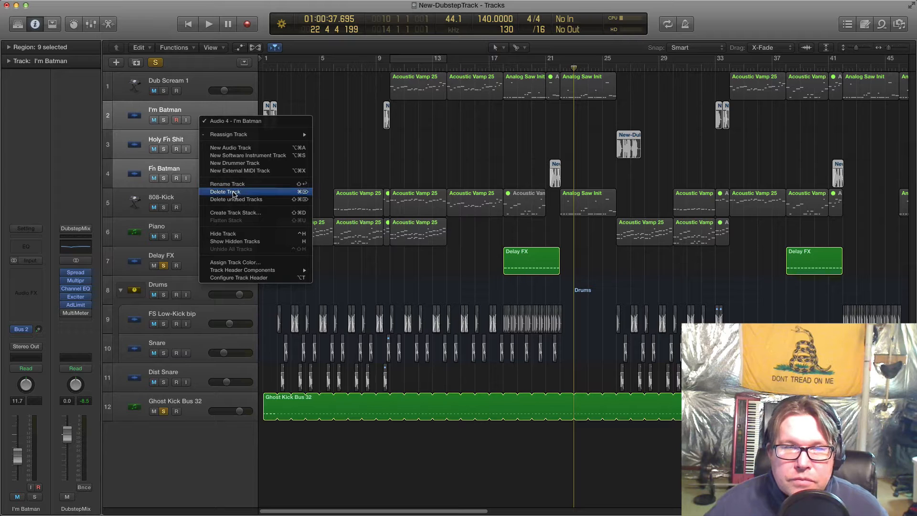
left_click(235, 213)
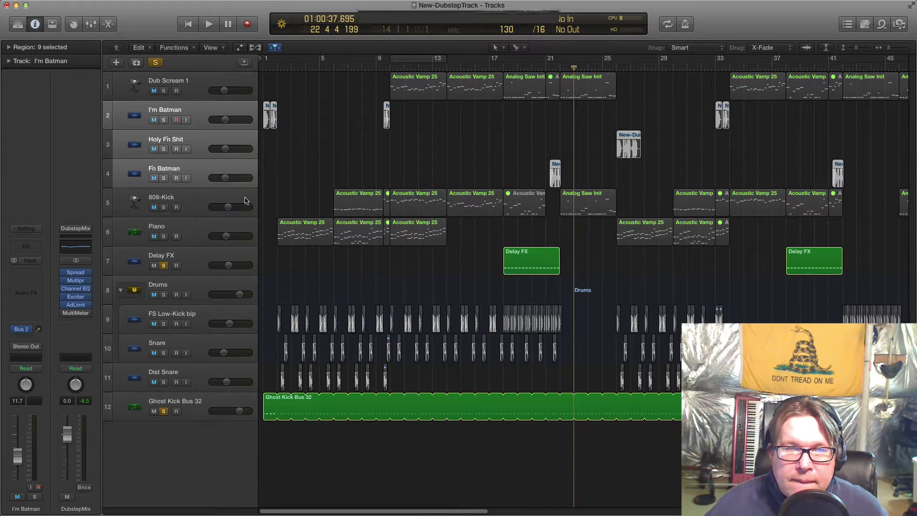
left_click(531, 83)
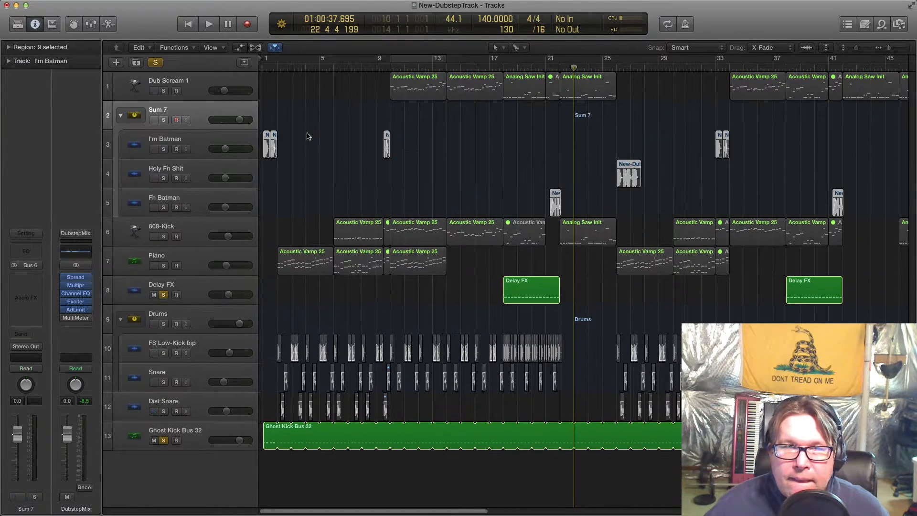
Rename the new vocal track stack as Vox
double_click(164, 110)
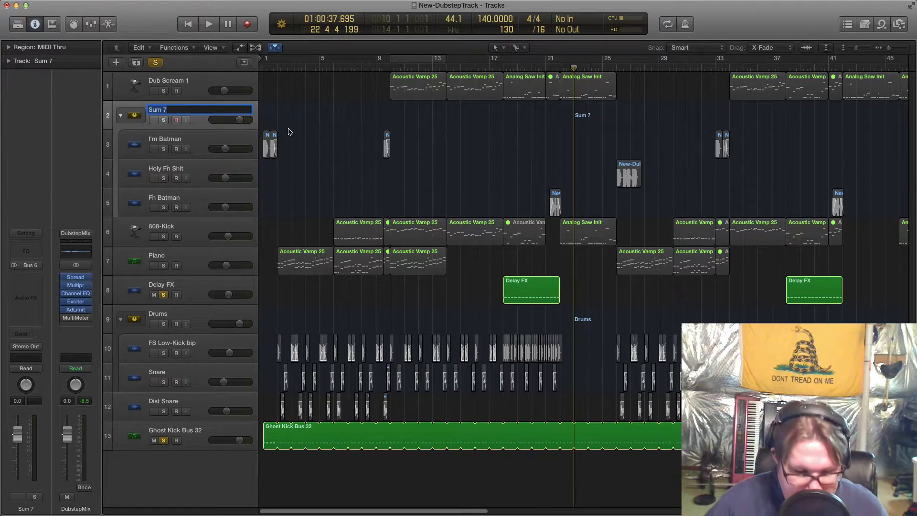
type("Vox")
key("Return")
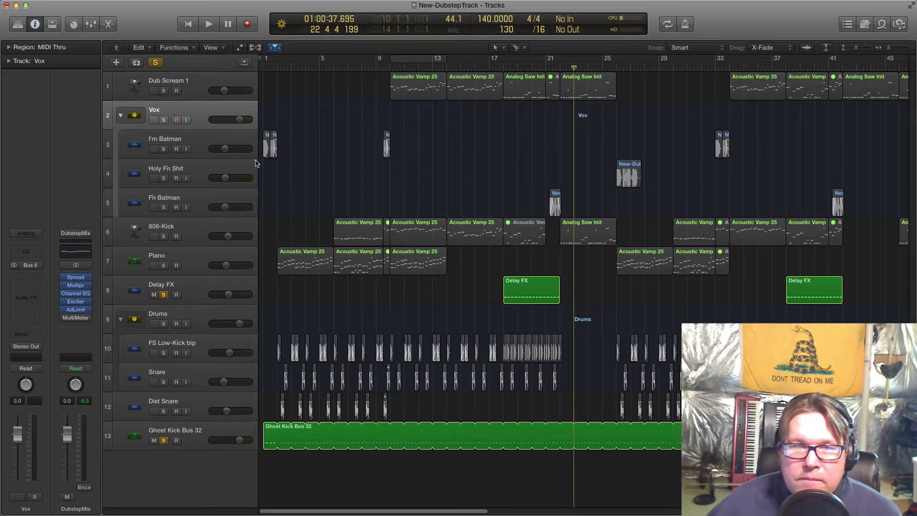
Collapse the Vox and Drums stacks and move Vox between Delay FX and Drums
left_click(120, 117)
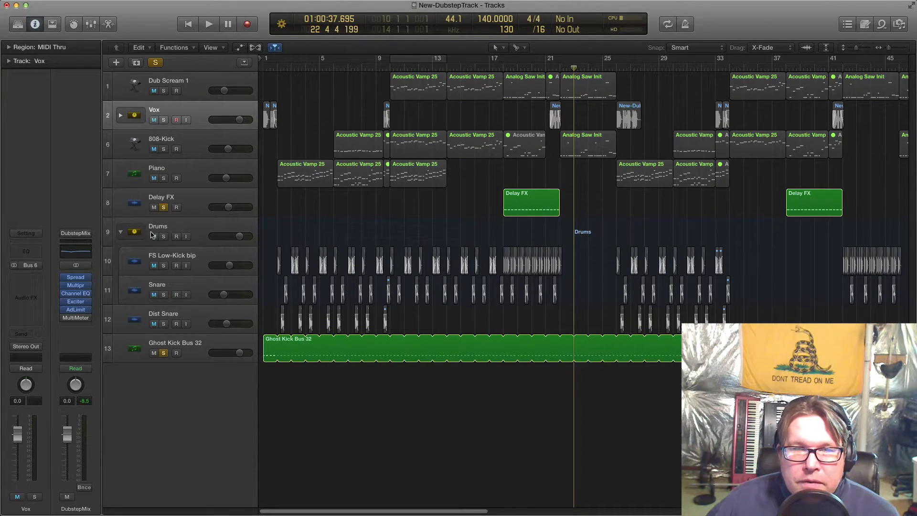
left_click(120, 232)
left_click_drag(196, 115, 242, 191)
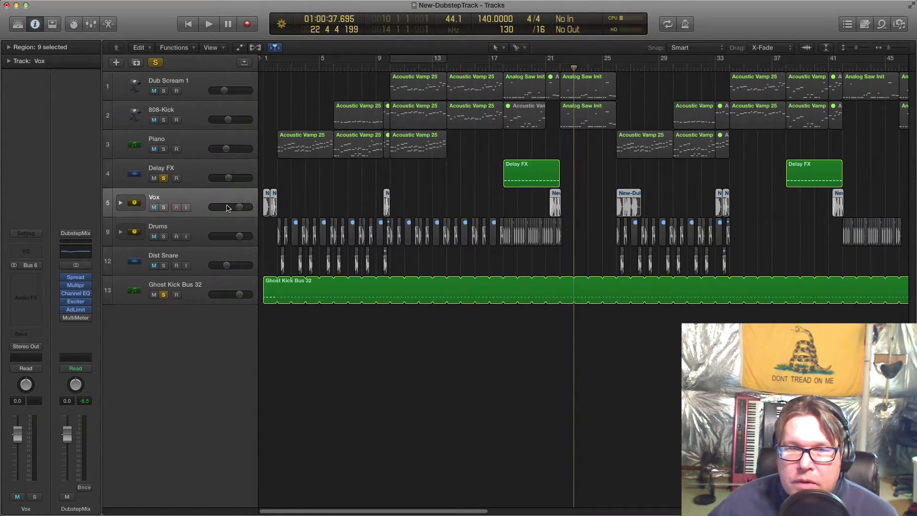
Expand the Drums stack, move Dist Snare into it alongside Snare, and collapse the stack
left_click(198, 226)
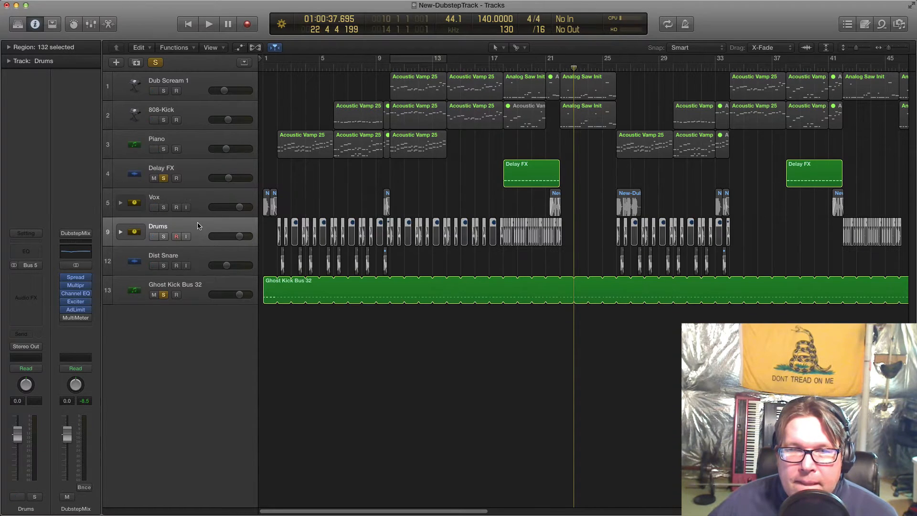
left_click(185, 252)
left_click(121, 232)
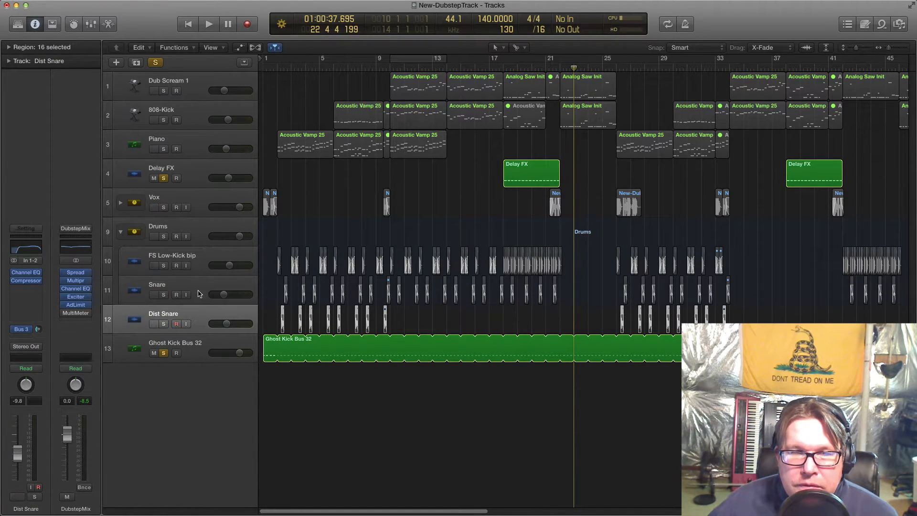
left_click_drag(193, 314, 189, 286)
left_click(120, 233)
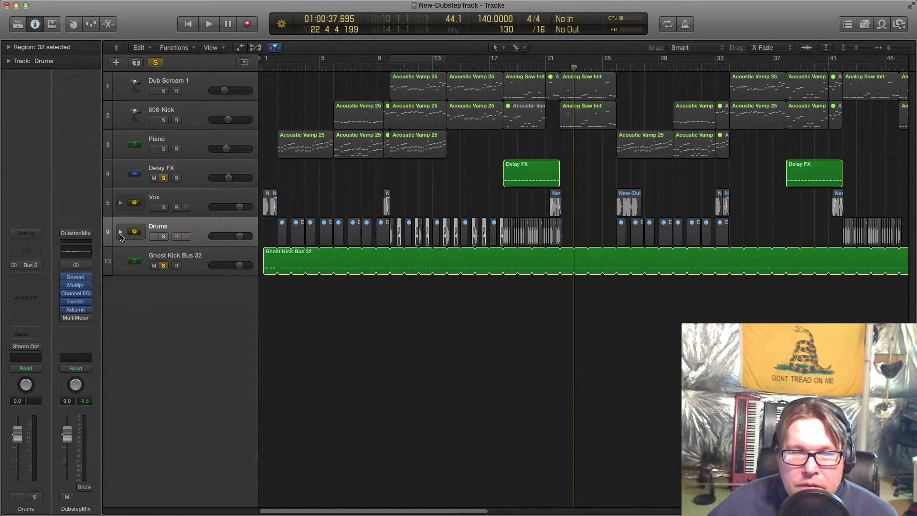
Show Dub Scream 1's automation, add the ES2 Drive and PhaseDist Mix lanes, and examine the curves across the song
left_click(190, 196)
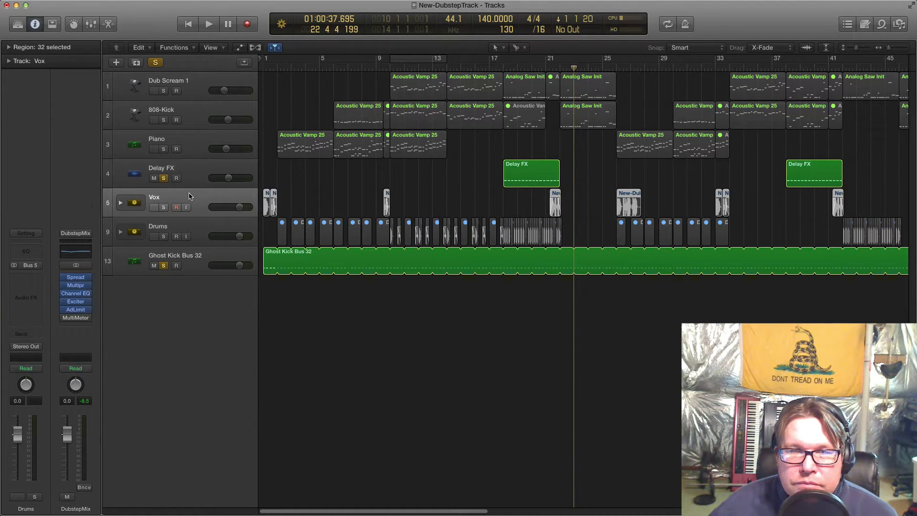
left_click(196, 143)
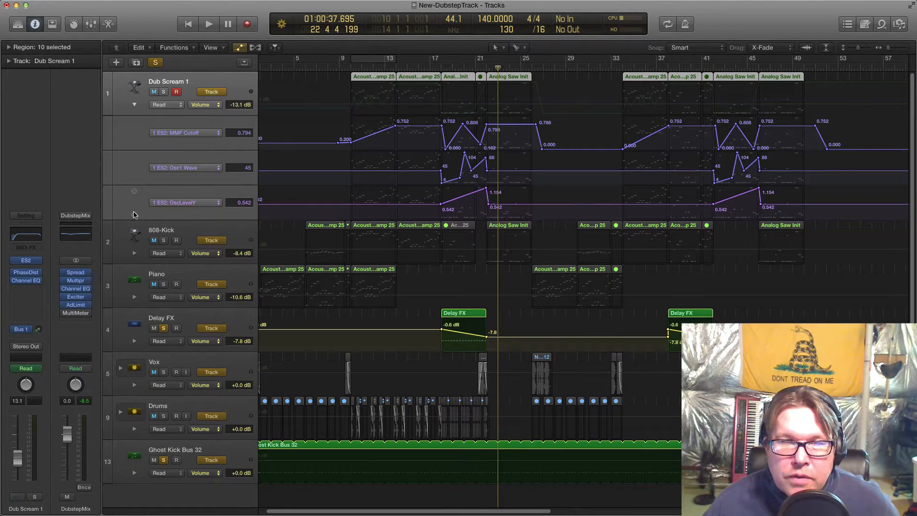
left_click(134, 214)
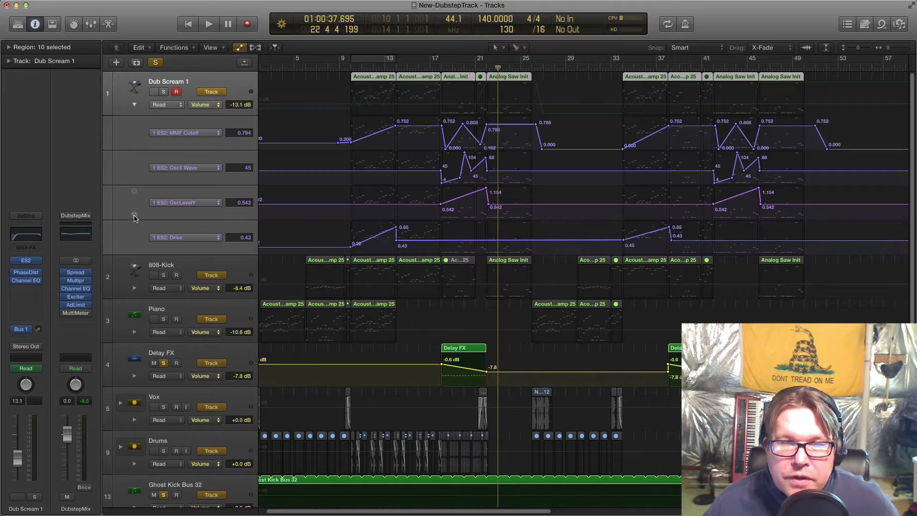
left_click(135, 250)
scroll(699, 261, "right", 5)
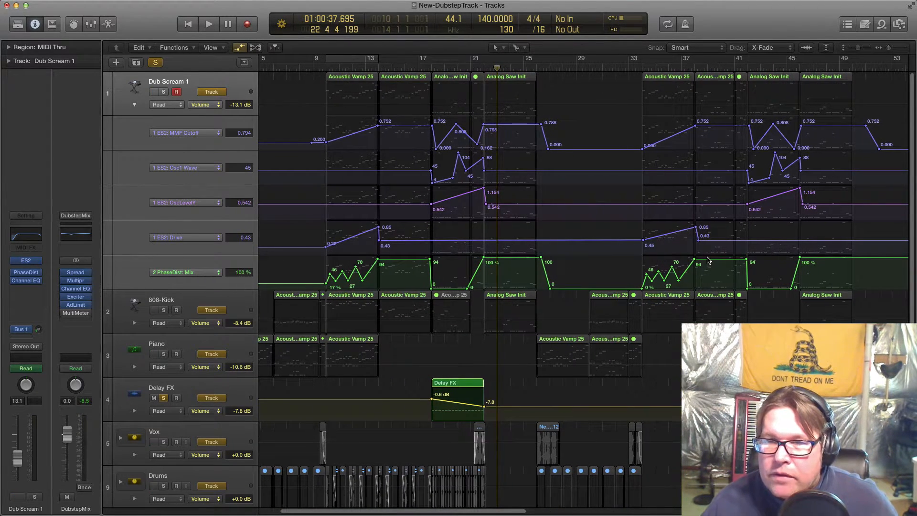
scroll(699, 261, "right", 3)
scroll(474, 258, "left", 5)
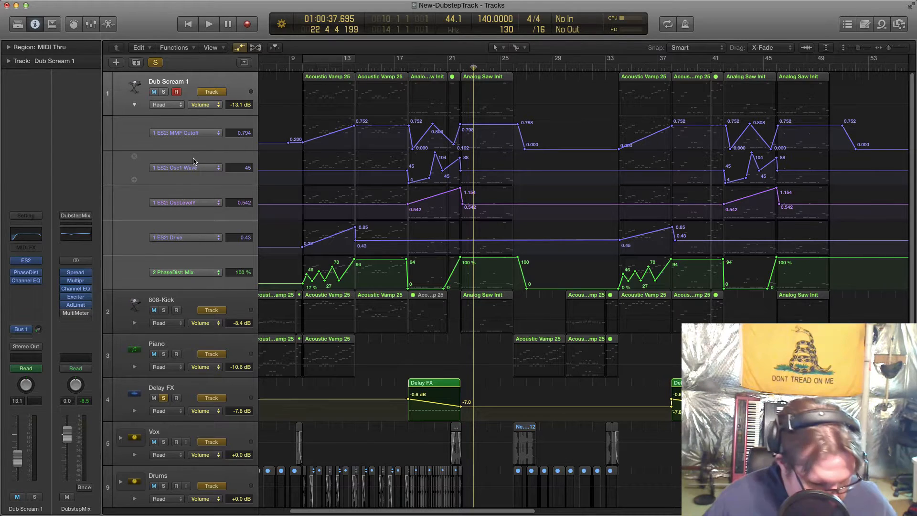
Hide the automation lanes and check the 808-Kick track's muted region at bar 18
key("a")
left_click(187, 110)
left_click(383, 150)
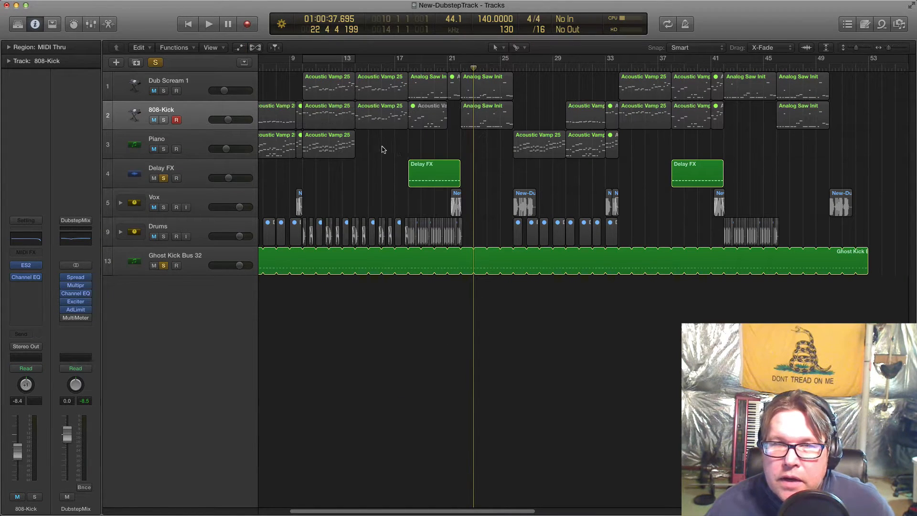
left_click_drag(413, 148, 440, 124)
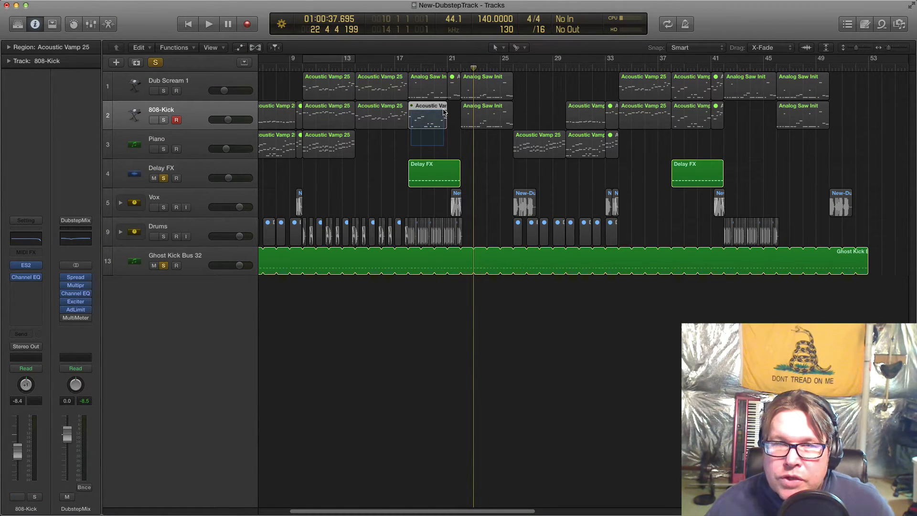
left_click(711, 148)
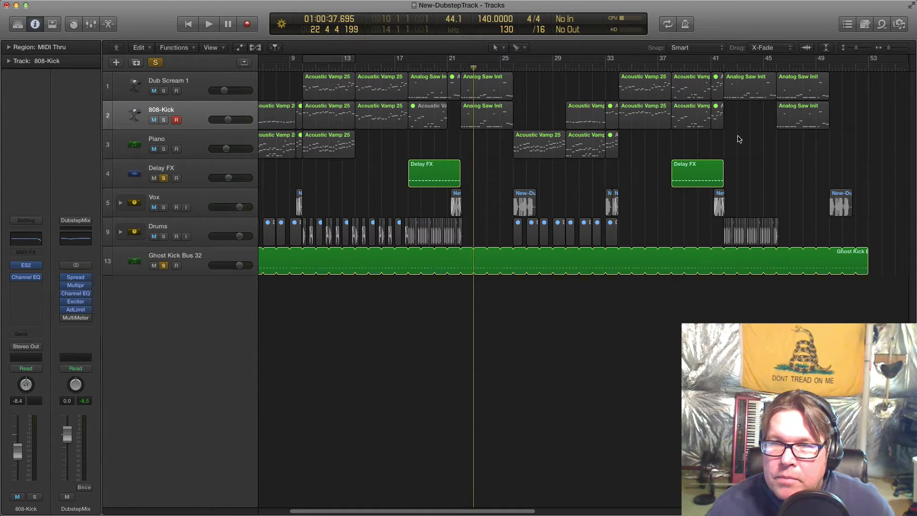
Examine the notes of Dub Scream 1's Analog Saw Init region at bar 42 in the Piano Roll
left_click_drag(738, 136, 759, 99)
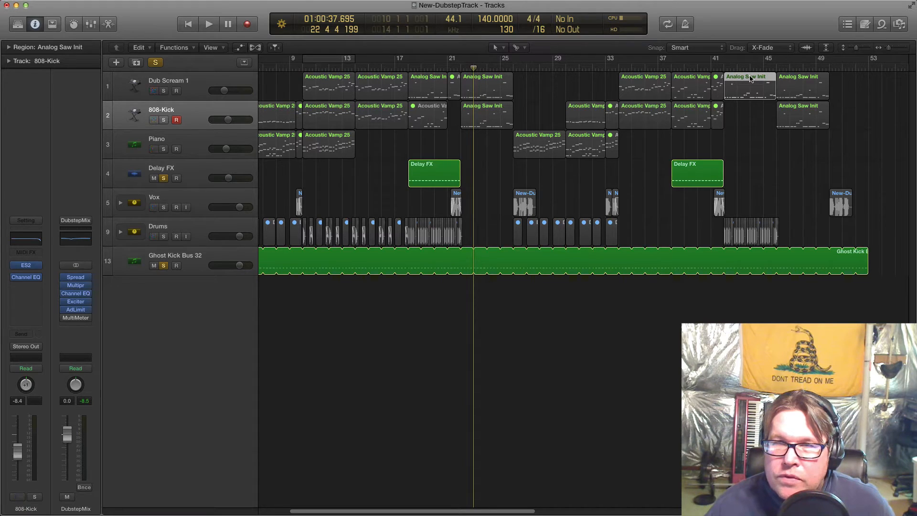
key("e")
scroll(506, 436, "down", 1)
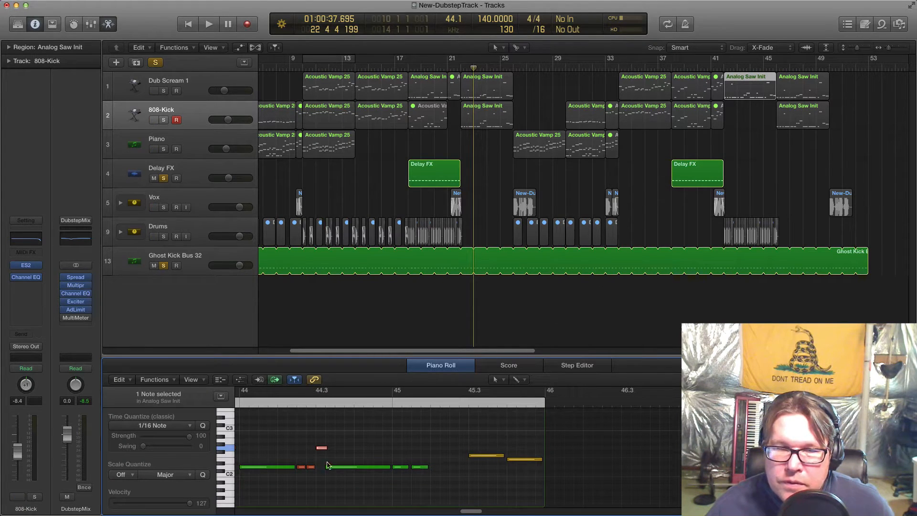
scroll(445, 459, "down", 3)
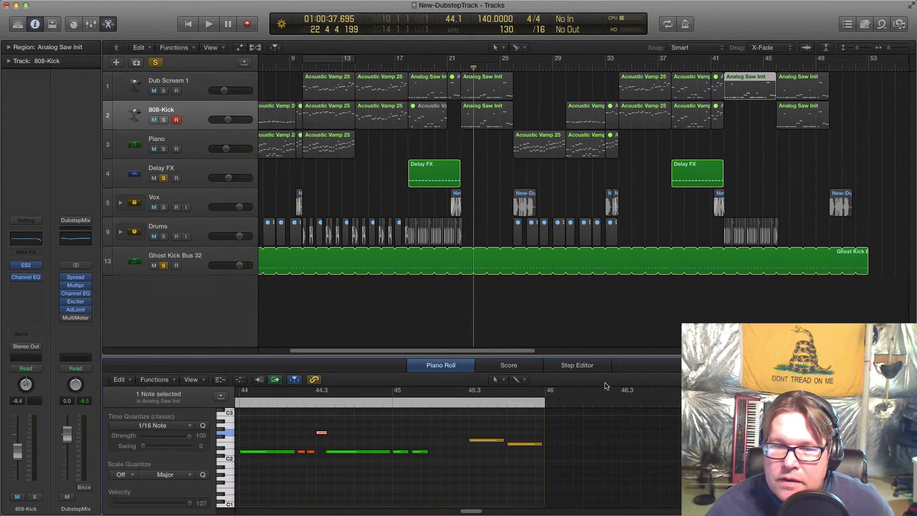
scroll(593, 435, "up", 8)
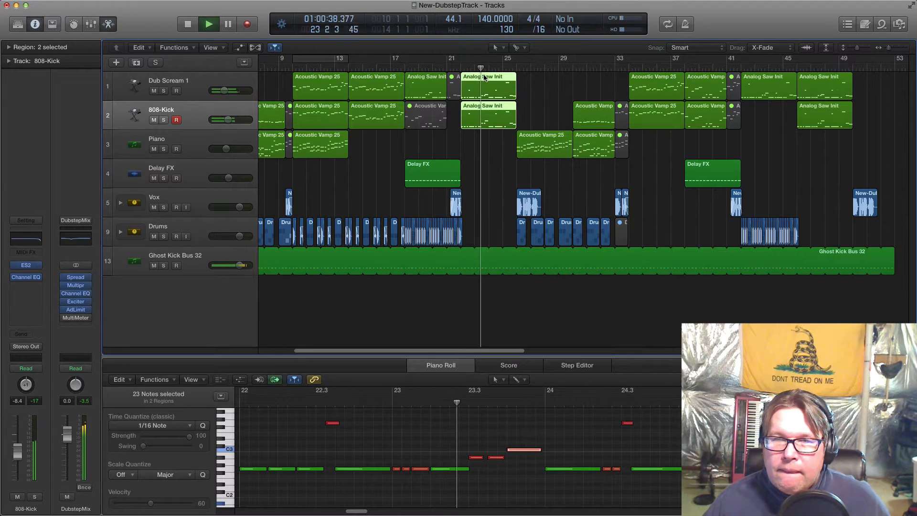
Stop playback at bar 23, and play the full arrangement from bar 42 to about bar 43
key("space")
left_click(765, 127)
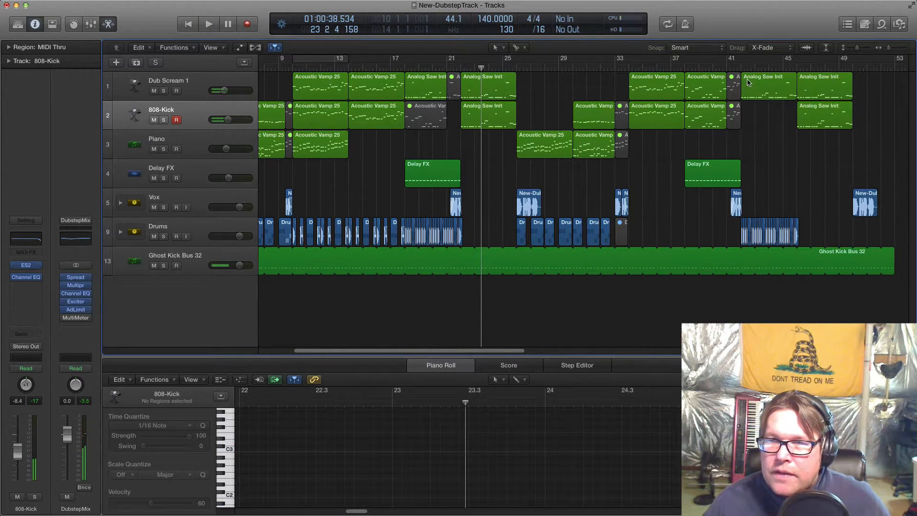
left_click(741, 67)
key("space")
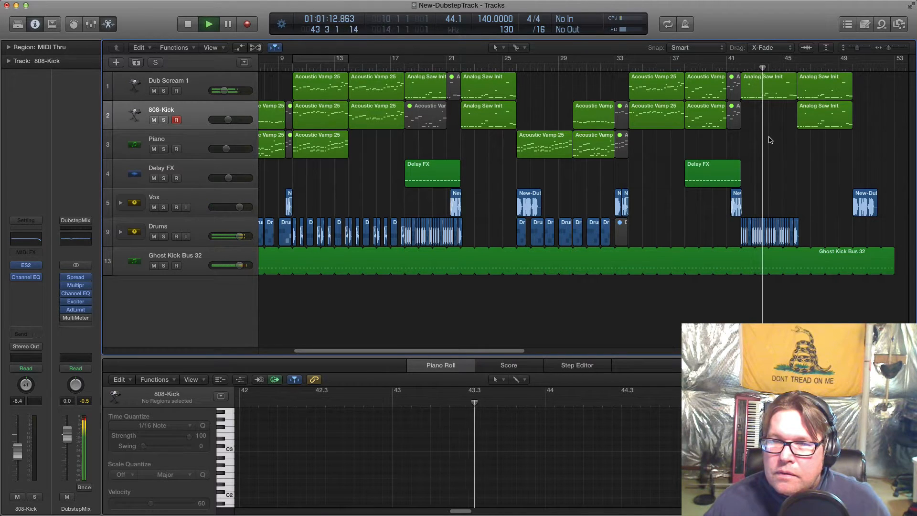
key("space")
Solo the Drums stack, play it alone over a cycle from bar 2 to bar 7, and end the solo
left_click(193, 230)
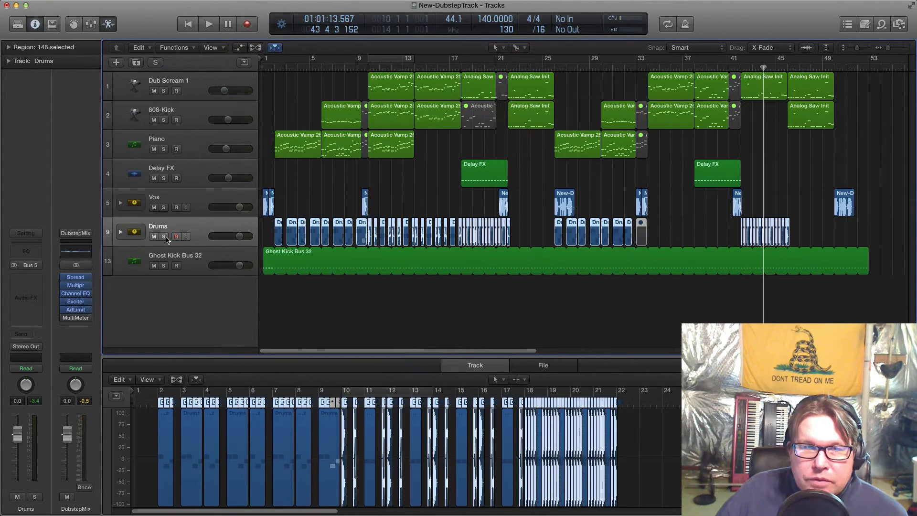
left_click(164, 236)
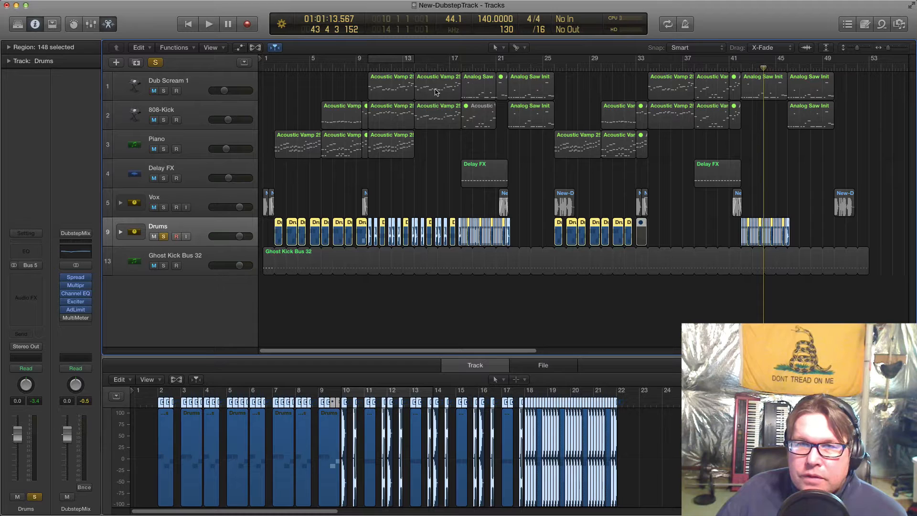
left_click_drag(278, 61, 336, 61)
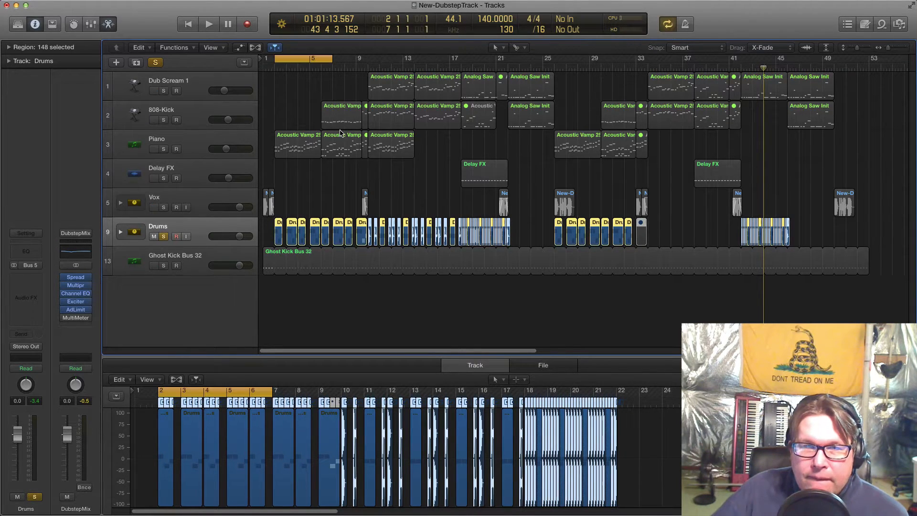
key("space")
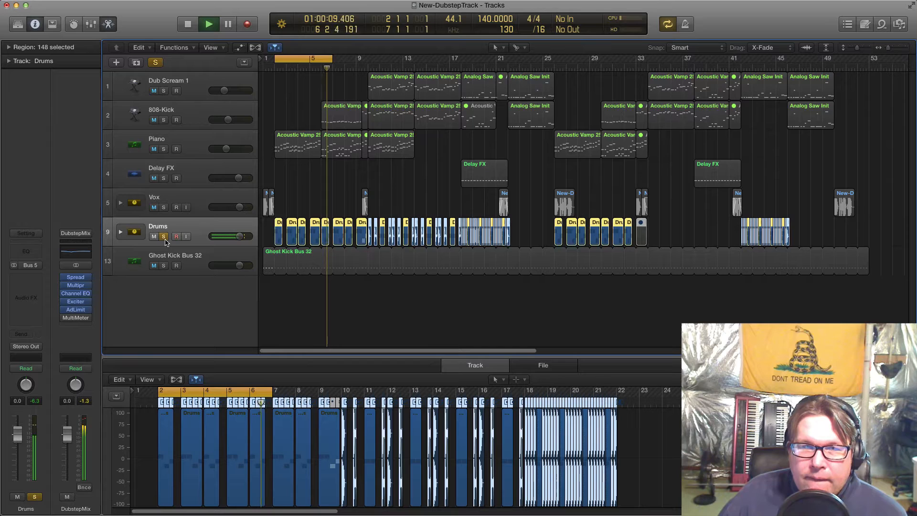
key("space")
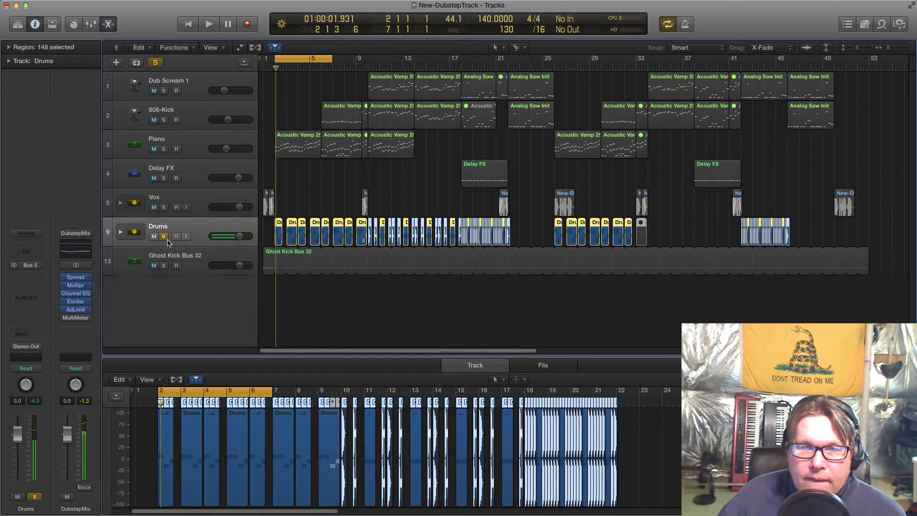
left_click(164, 238)
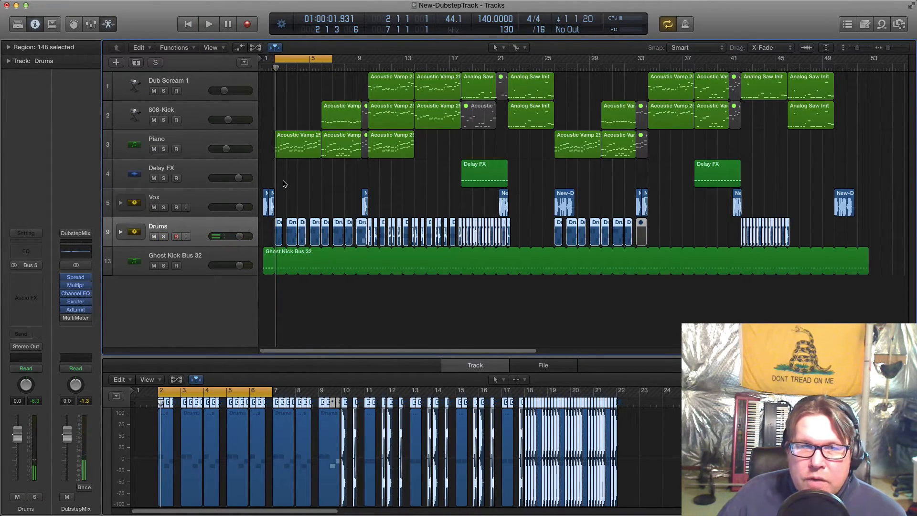
Examine the Piano track's Acoustic Vamp 25 region at bar 2 in the Piano Roll and audition its first D0 note
left_click(182, 201)
left_click(202, 171)
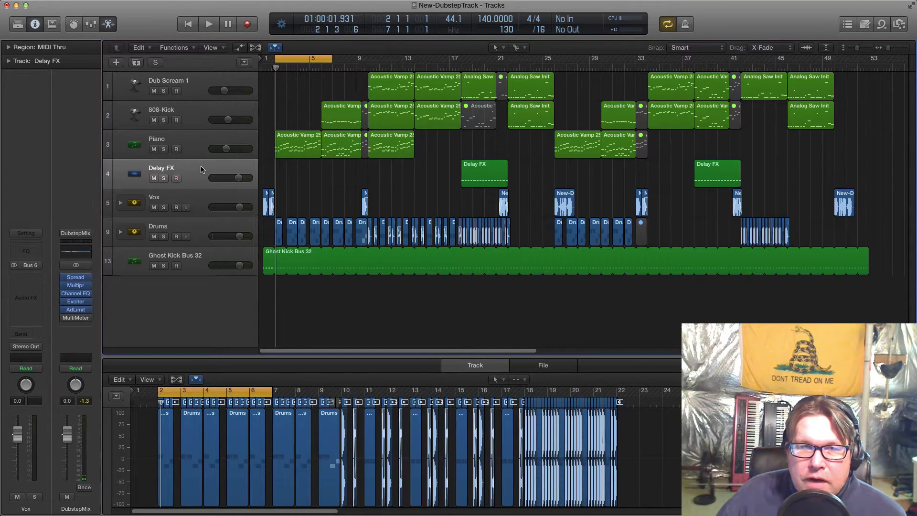
left_click(195, 86)
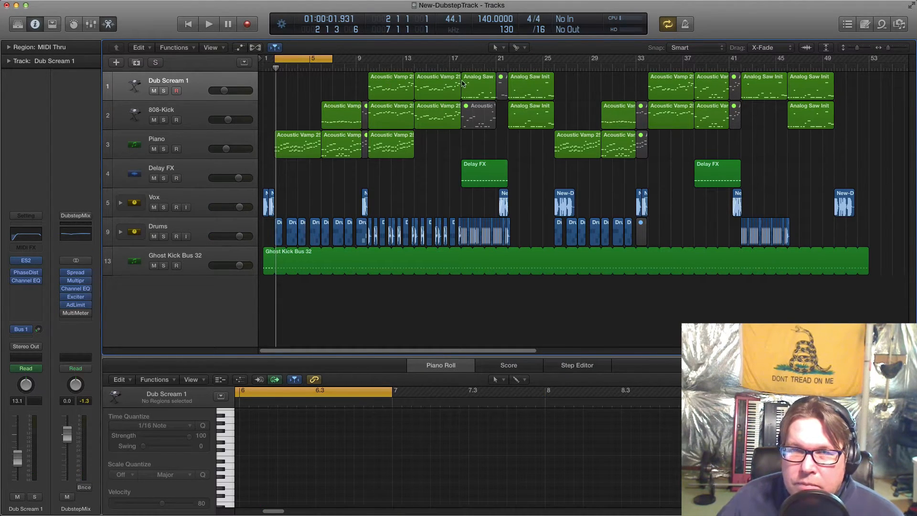
left_click(293, 138)
scroll(301, 475, "down", 3)
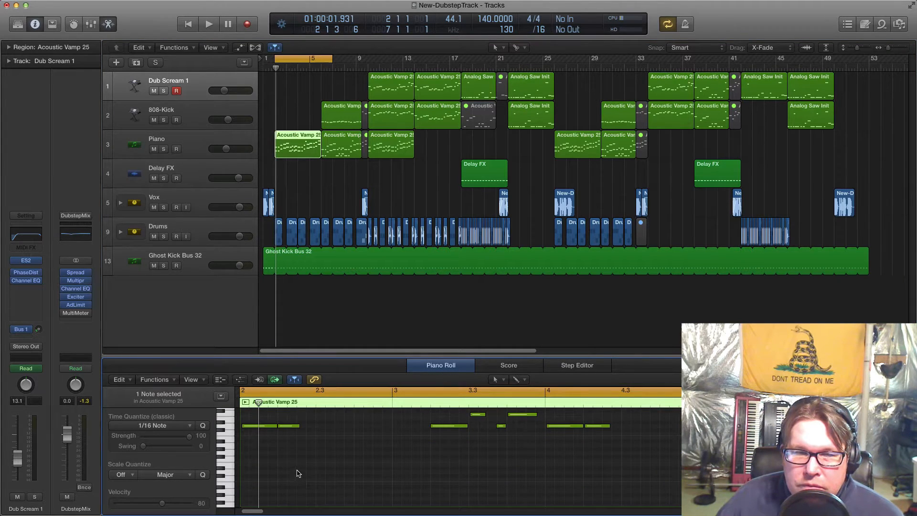
left_click(259, 428)
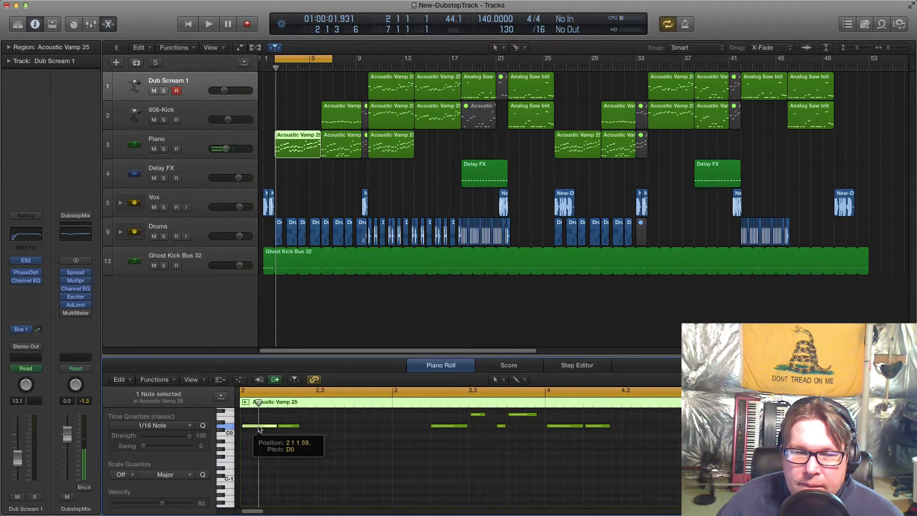
scroll(337, 426, "up", 10)
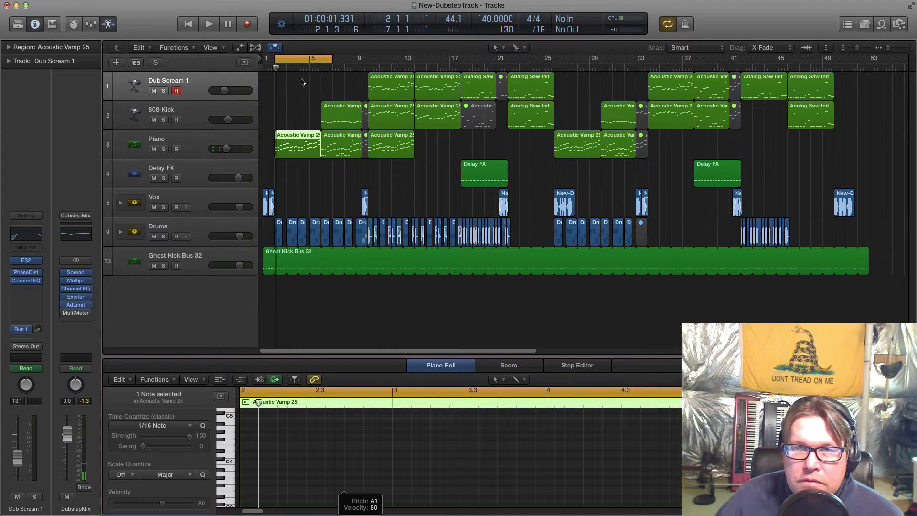
Clear the region selection, turn off cycle mode, and play the full arrangement from bar 1
left_click(434, 149)
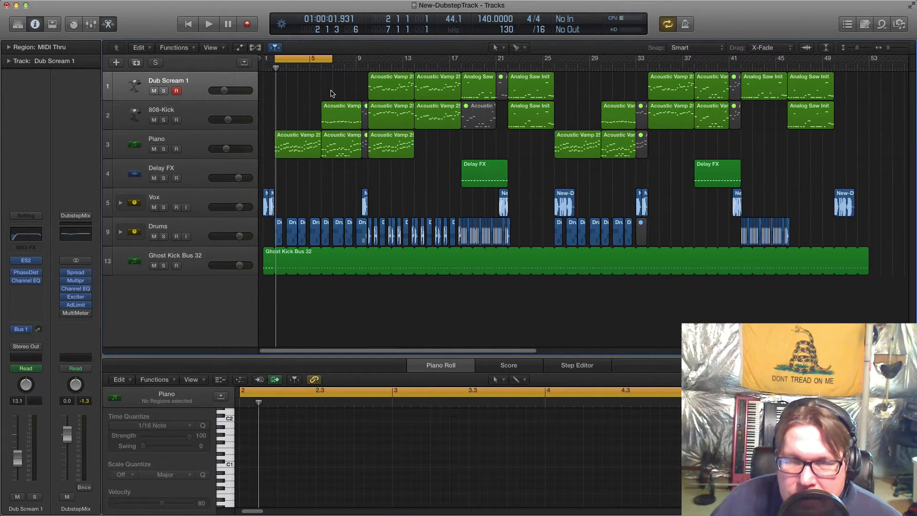
left_click(301, 59)
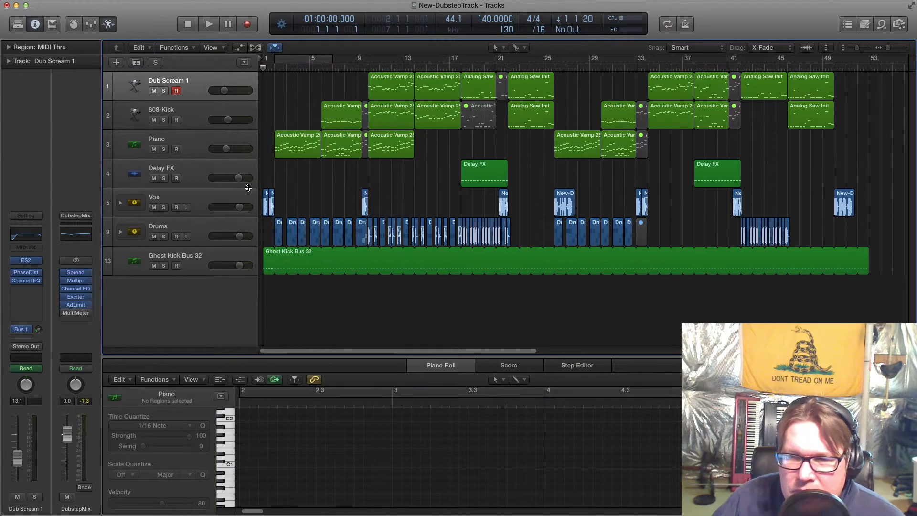
key("space")
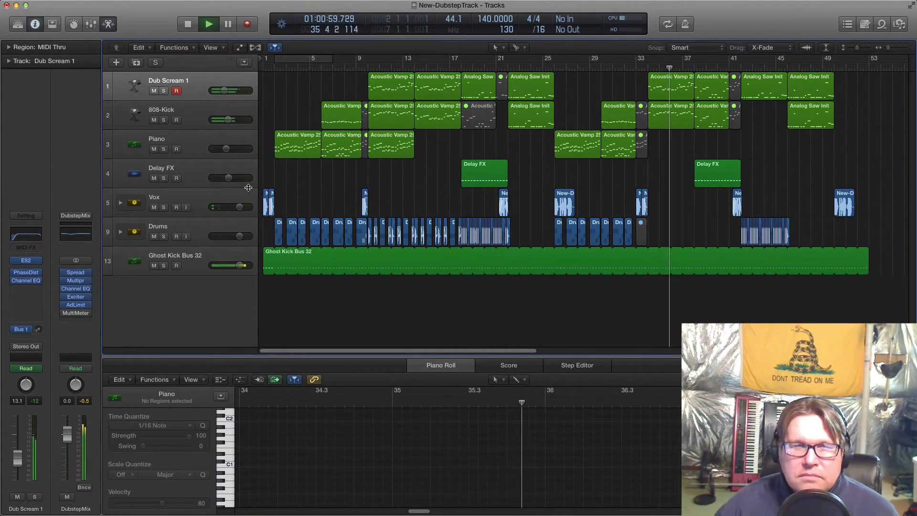
Show the tracks' volume automation during playback and examine the Delay FX curve around bars 38 to 42
left_click(145, 99)
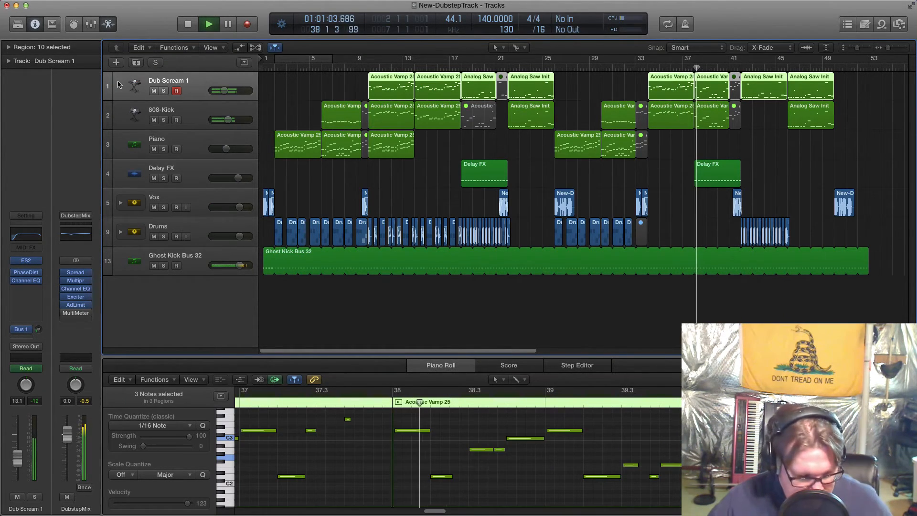
key("a")
key("super+Down")
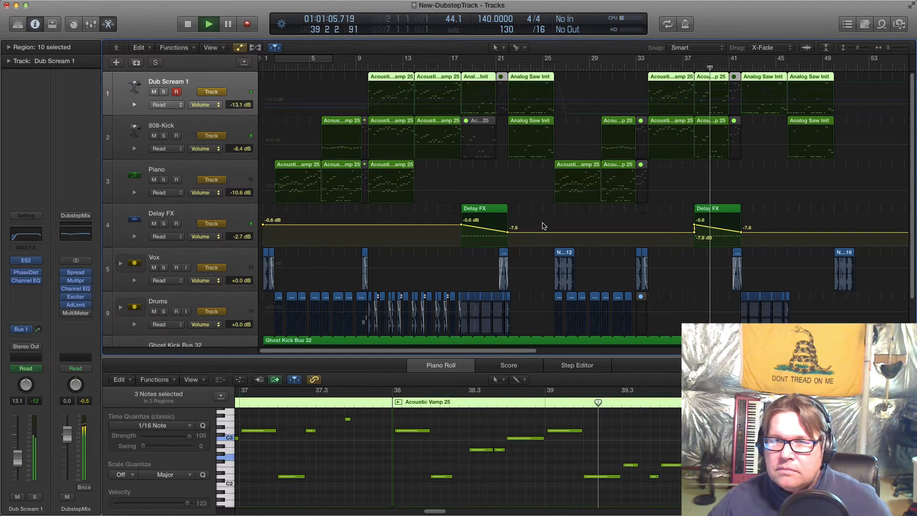
key("super+Left")
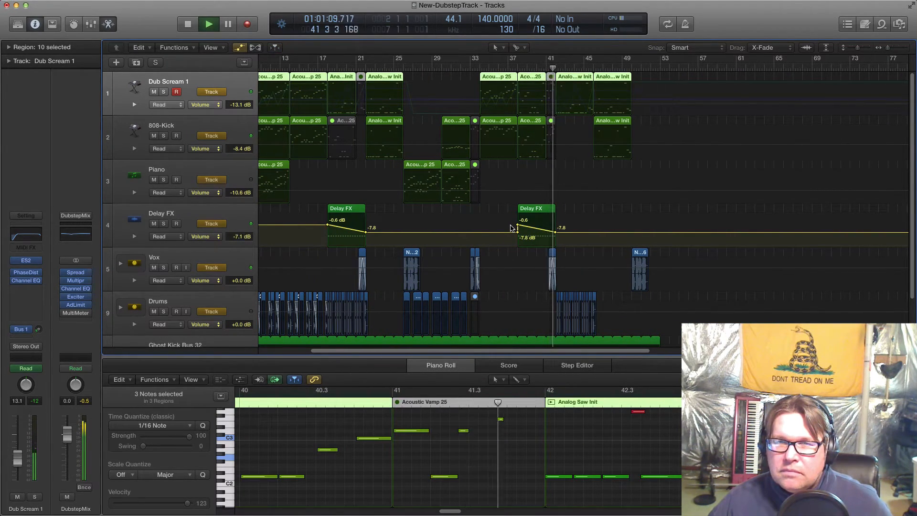
scroll(512, 229, "up", 1)
scroll(513, 230, "right", 4)
scroll(511, 231, "up", 1)
scroll(510, 231, "right", 2)
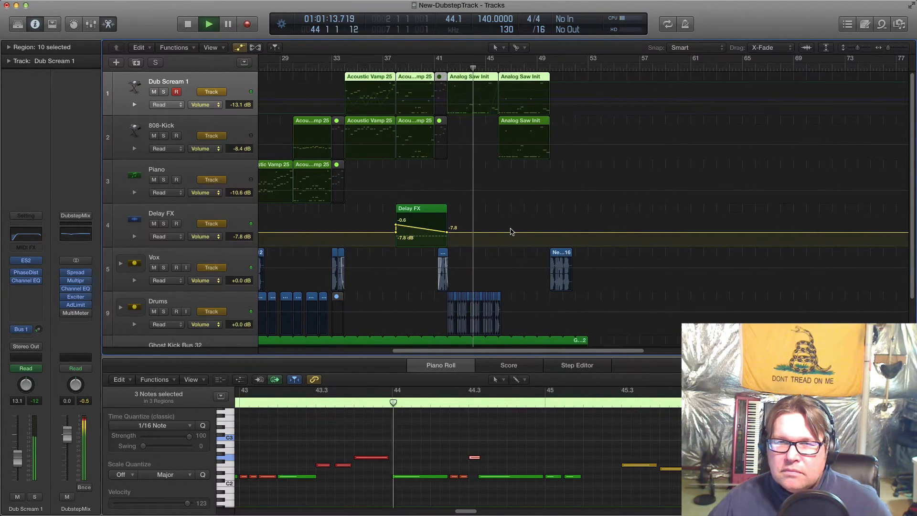
scroll(488, 220, "up", 1)
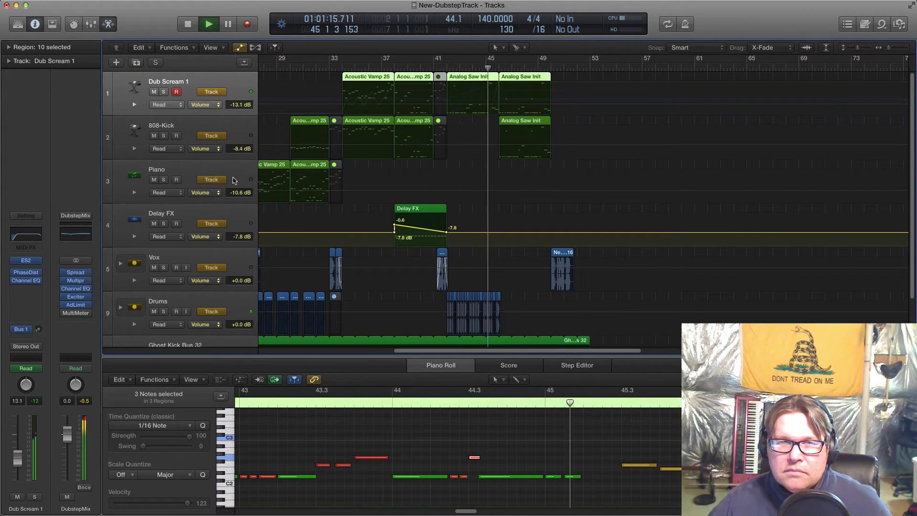
Expand Dub Scream 1's automation lanes and examine the MMF Cutoff, Osc1 Wave and OscLevelY curves while the song plays
left_click(134, 104)
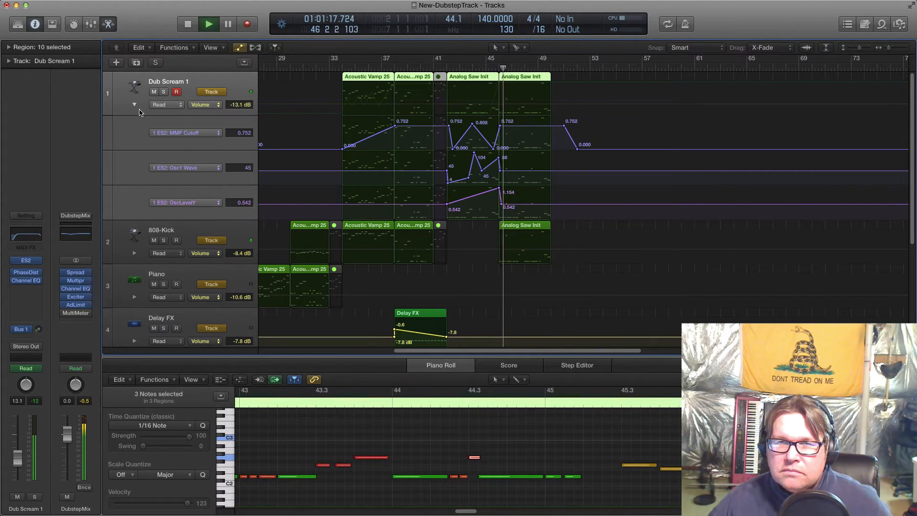
scroll(443, 203, "up", 2)
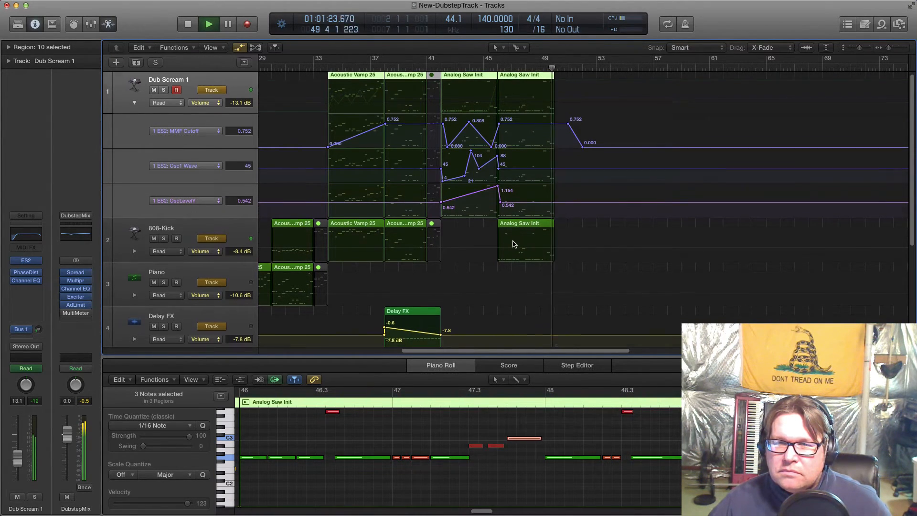
scroll(509, 240, "down", 2)
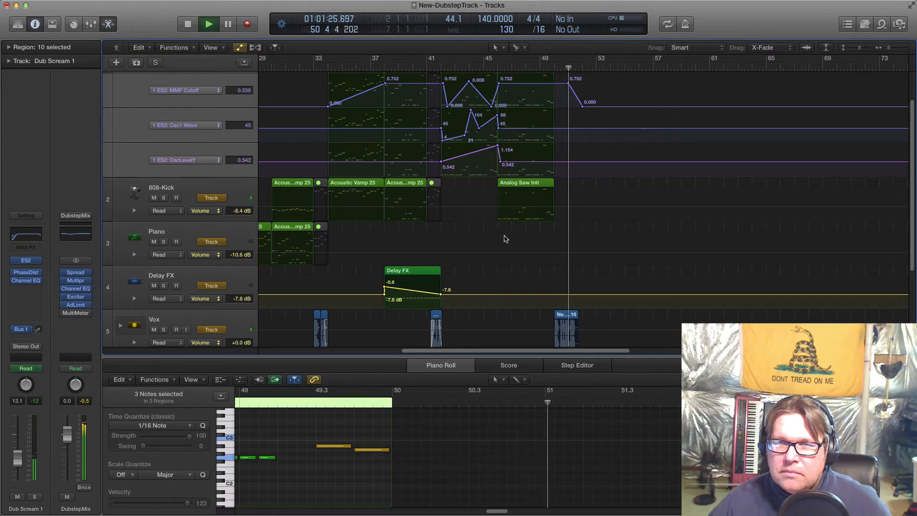